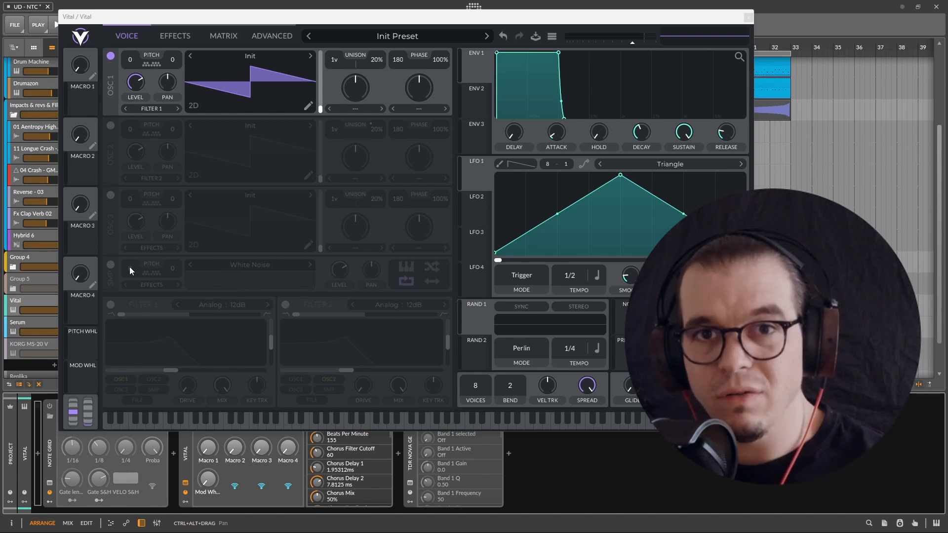
Step: Transpose oscillator 1 to -24 semitones and modulate its transpose with LFO 1 in Sync mode at 1/1 tempo
left_click_drag(131, 56, 131, 60)
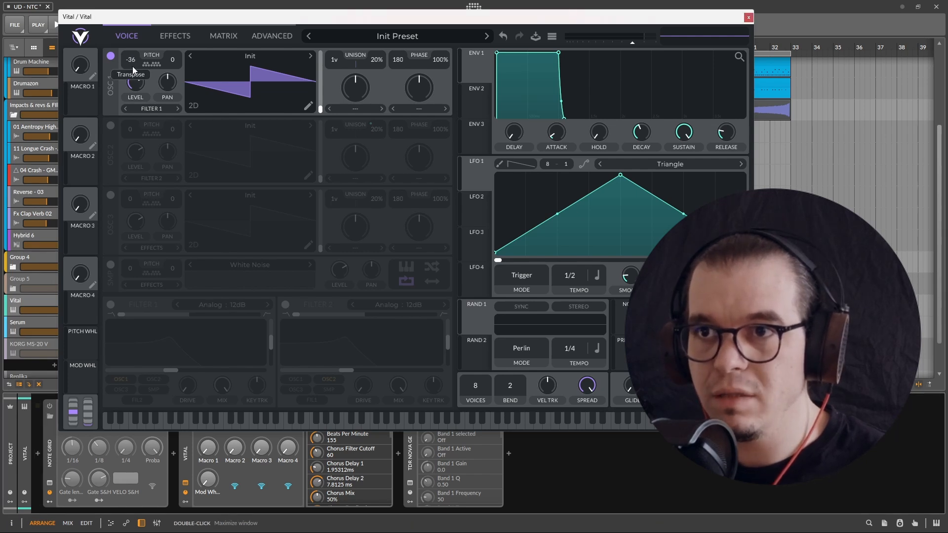
left_click_drag(479, 178, 135, 82)
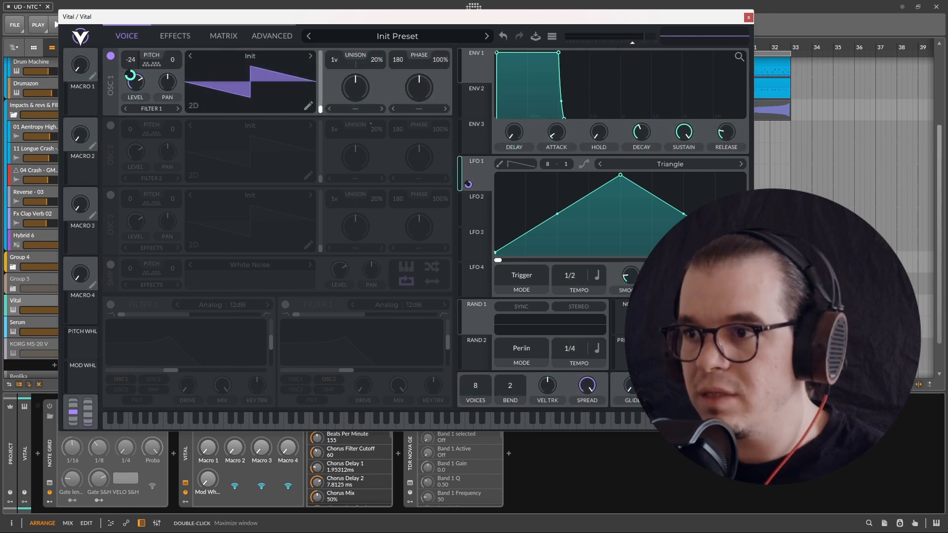
left_click(514, 279)
left_click(543, 305)
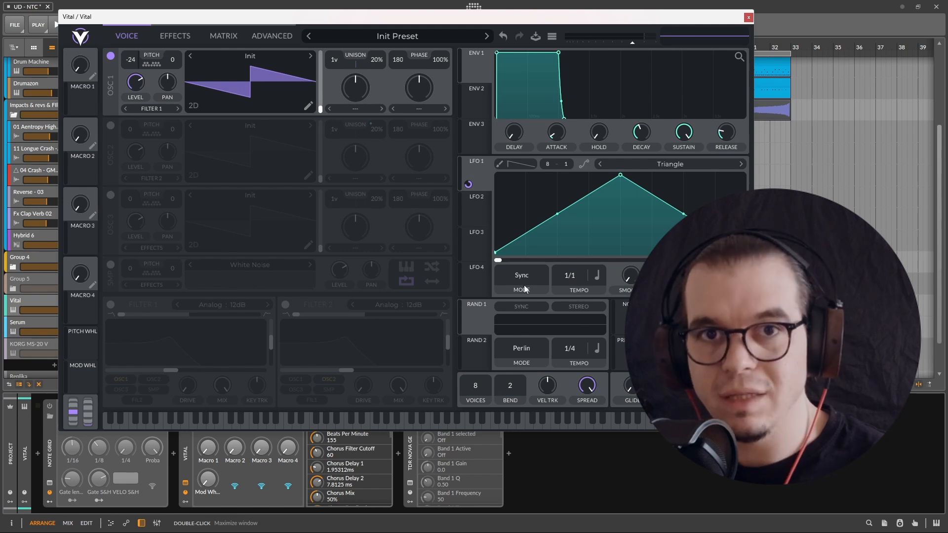
Step: Enable filter 1 for oscillator 1 as Digital 24dB, raise its resonance slightly, and set its cutoff to about 52 semitones
left_click(110, 304)
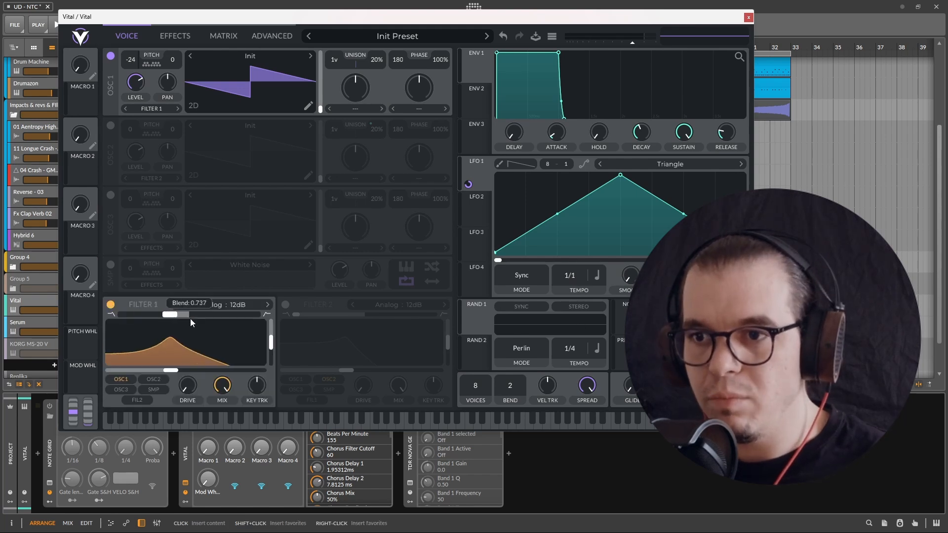
left_click(224, 307)
left_click(304, 354)
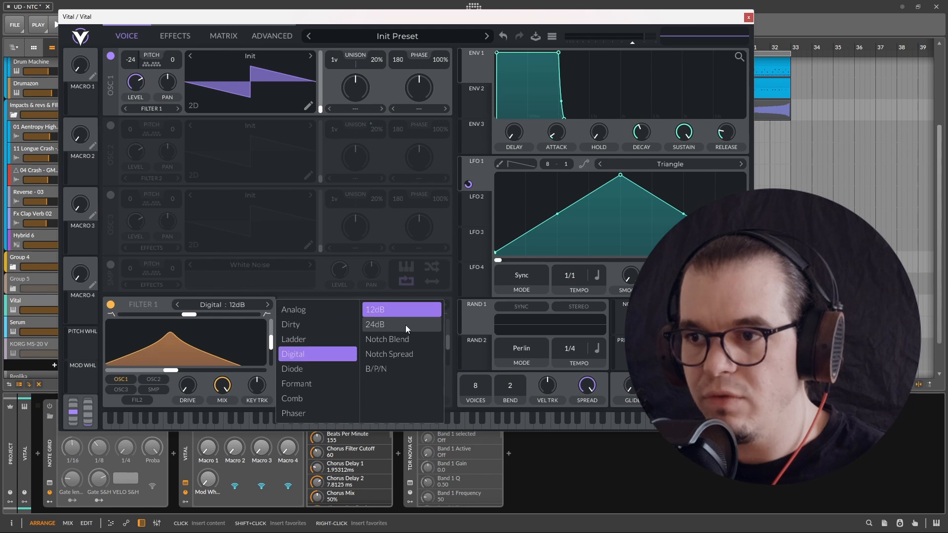
left_click(405, 325)
left_click(265, 341)
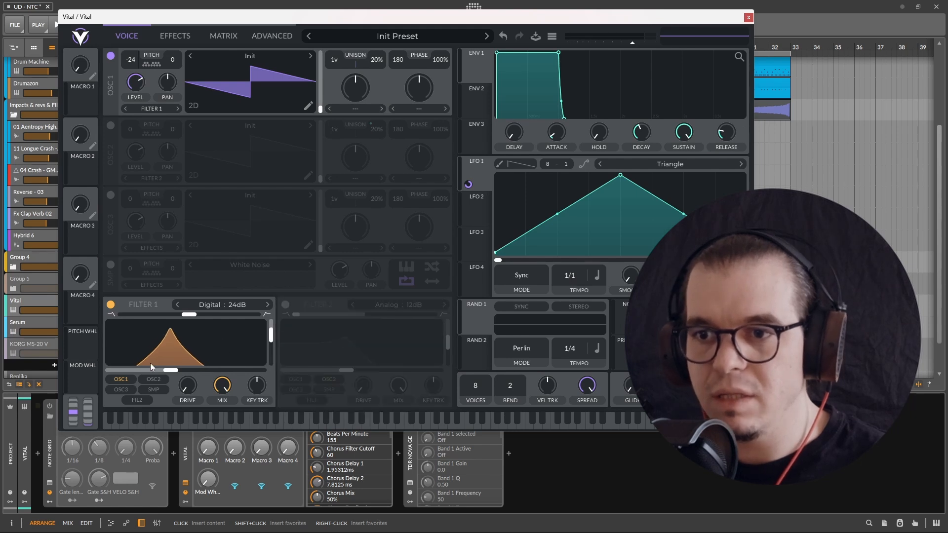
left_click_drag(170, 370, 239, 373)
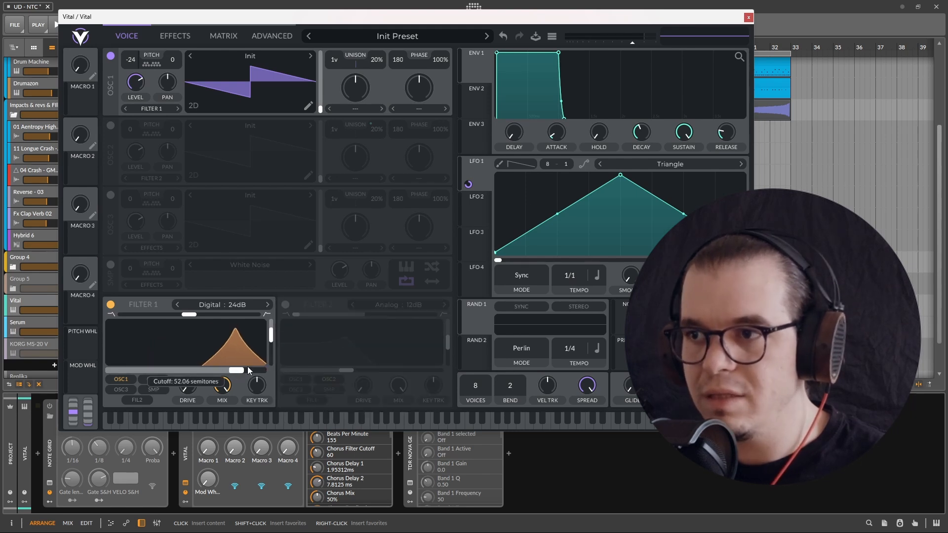
Step: Modulate filter 1's cutoff with LFO 1, play the pattern, and adjust the LFO's modulation amount on oscillator 1's transpose
left_click_drag(468, 184, 182, 356)
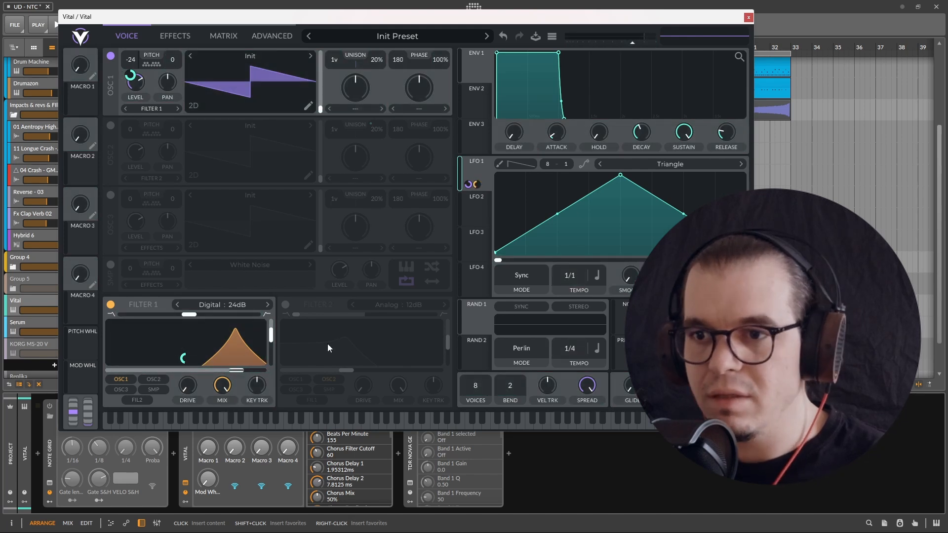
key("space")
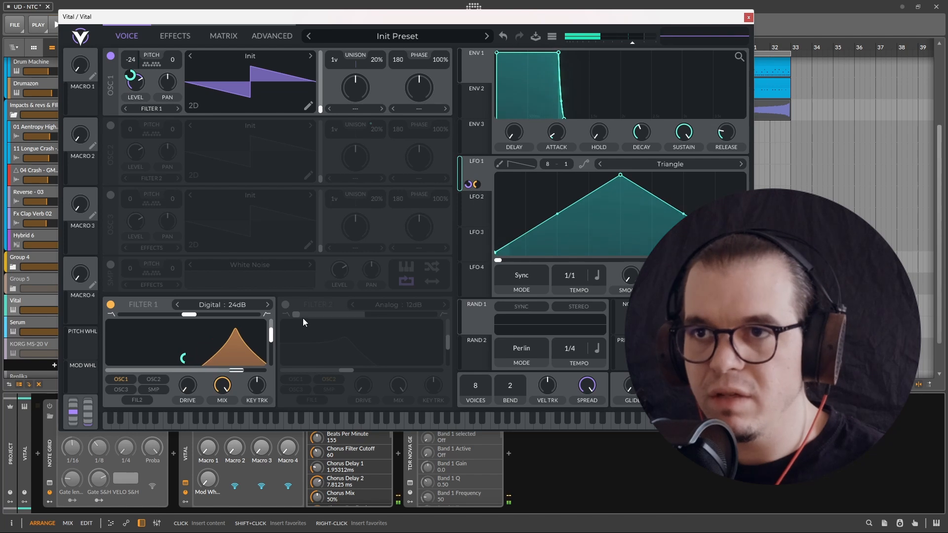
left_click_drag(131, 76, 131, 85)
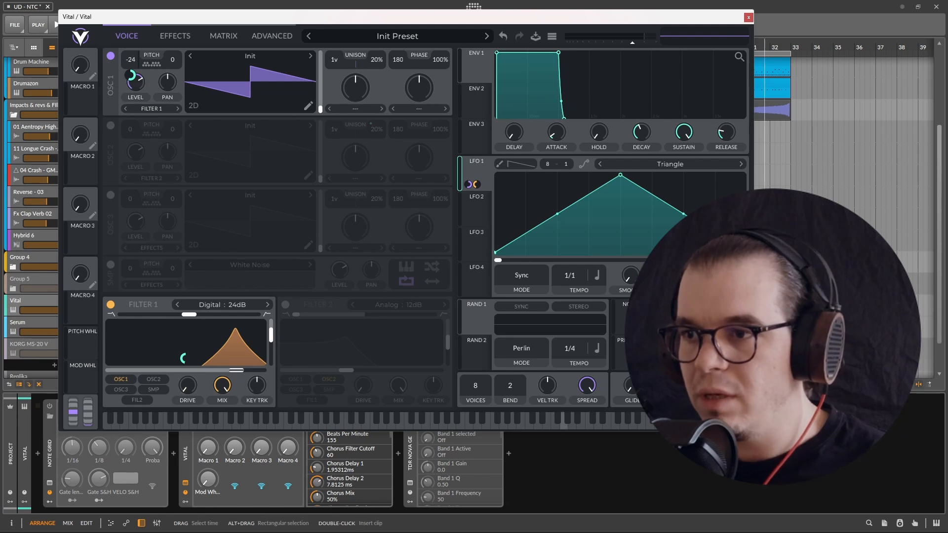
Step: Set Random 1 to Sample & Hold with Freeze tempo and modulate oscillator 1's transpose and filter 1's cutoff by about 15 each
left_click(523, 349)
left_click(528, 372)
left_click_drag(571, 353, 553, 419)
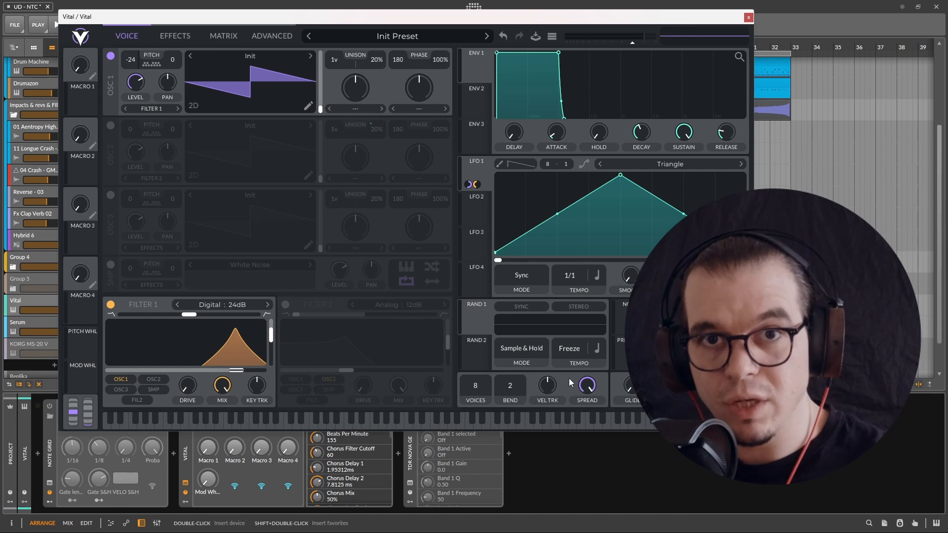
left_click_drag(479, 320, 130, 80)
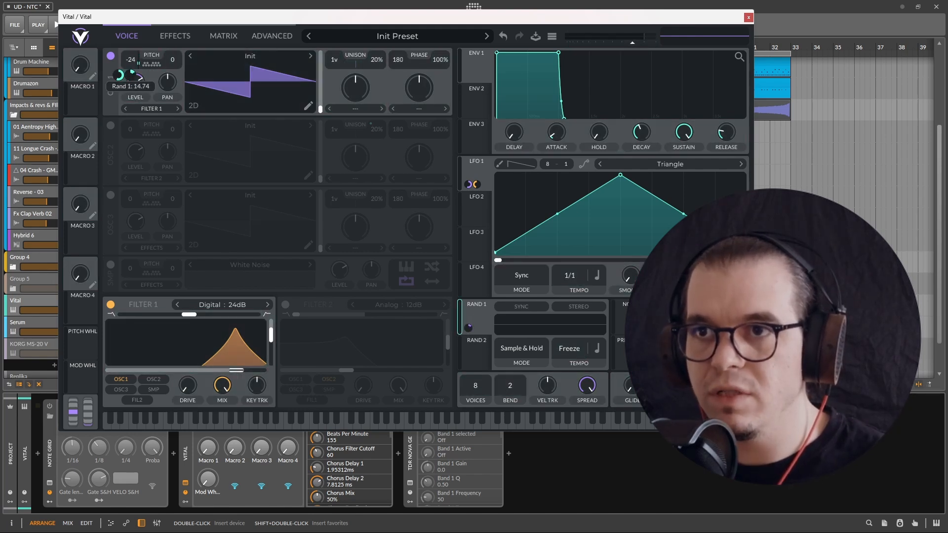
left_click_drag(479, 324, 238, 361)
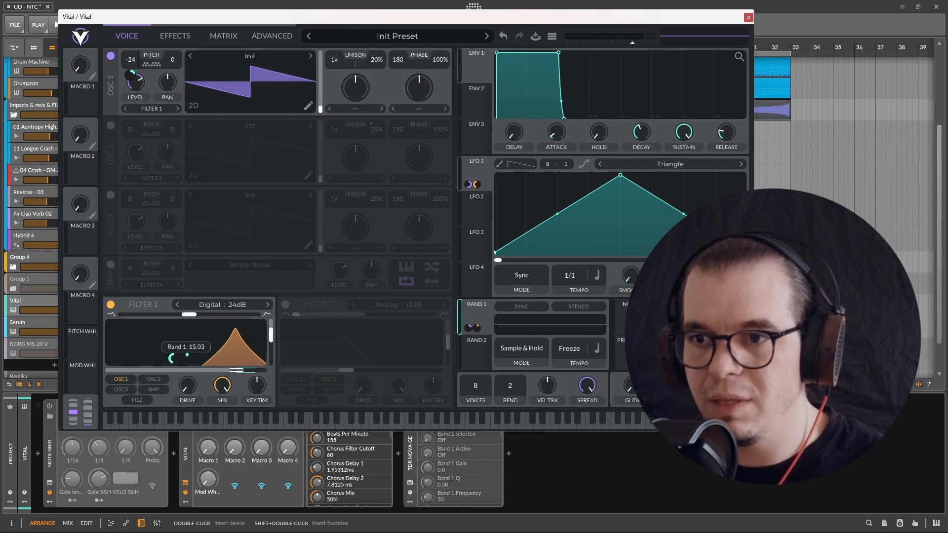
Step: Turn on the Note Grid device ahead of Vital and play the generated pattern
left_click(49, 406)
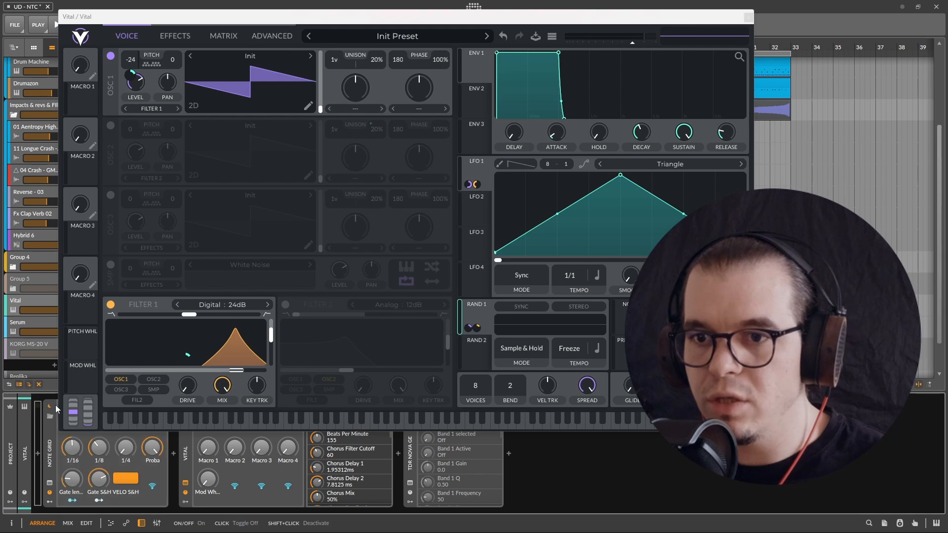
key("space")
mouse_move(188, 356)
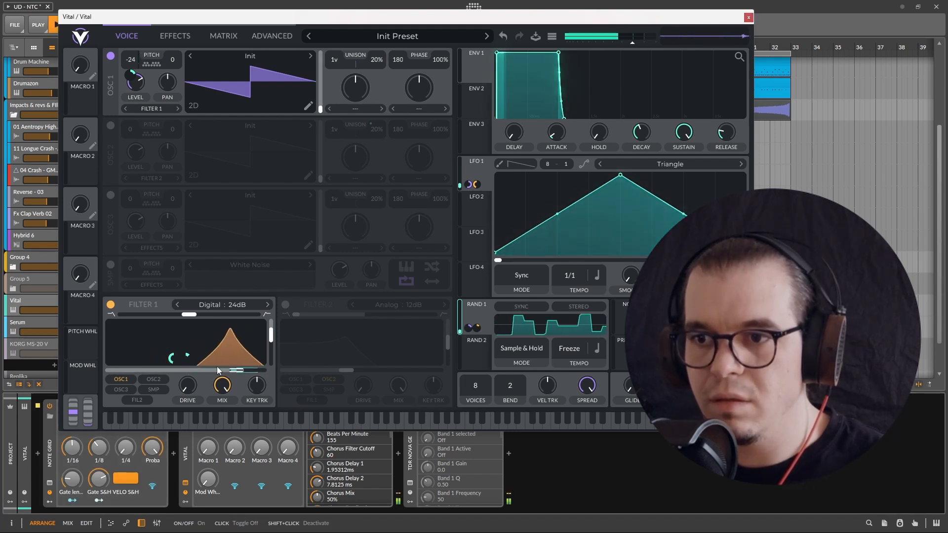
key("space")
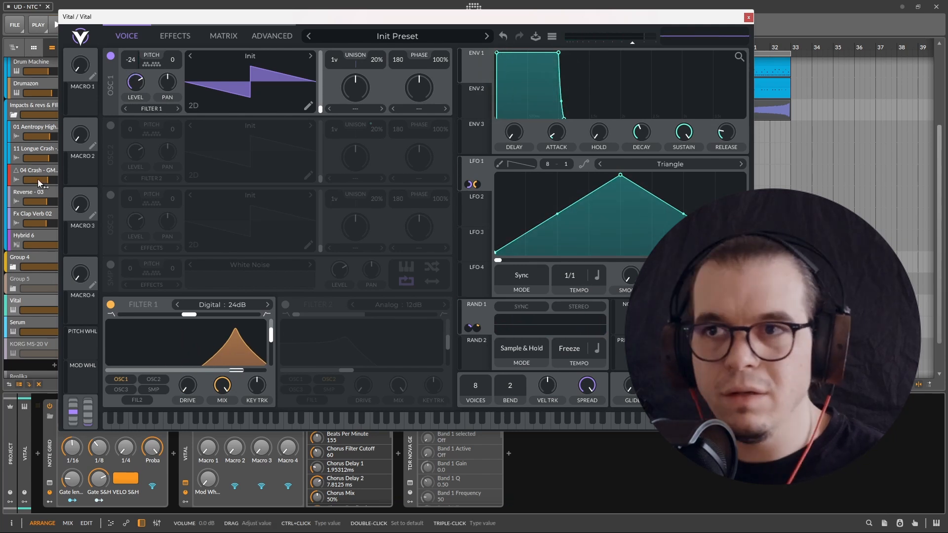
Step: Enable the multiband compressor, lower its low gain to about 6.8 dB, its high gain to about 6.4 dB and its band gain, and listen
left_click(183, 37)
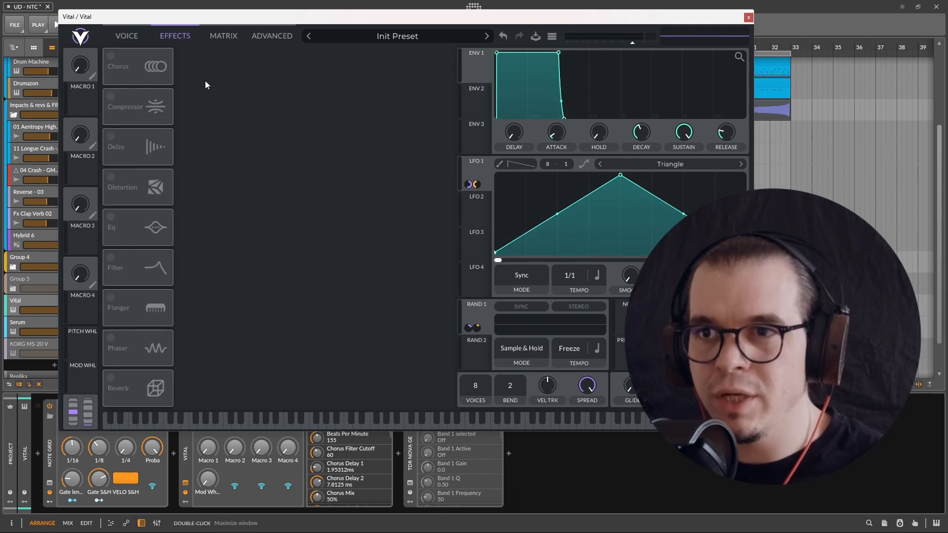
left_click(153, 105)
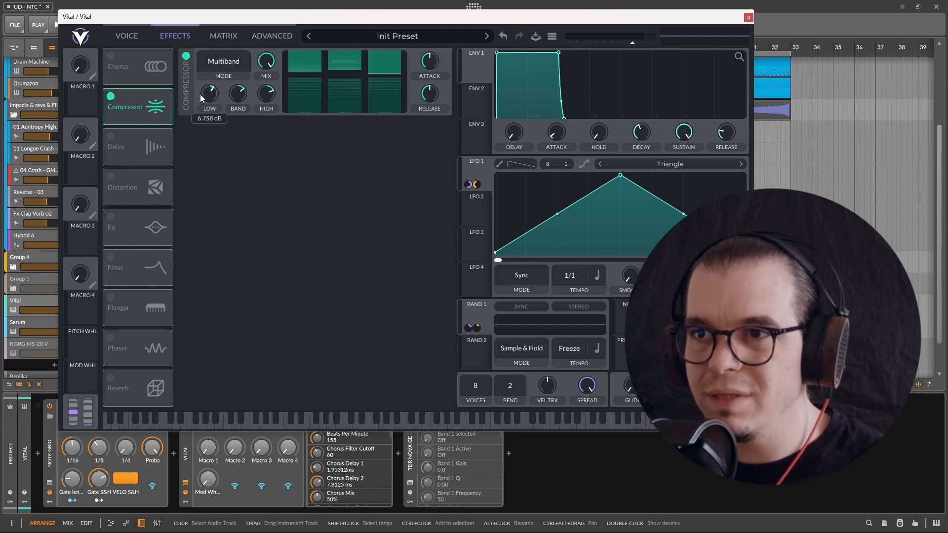
double_click(236, 93)
double_click(259, 94)
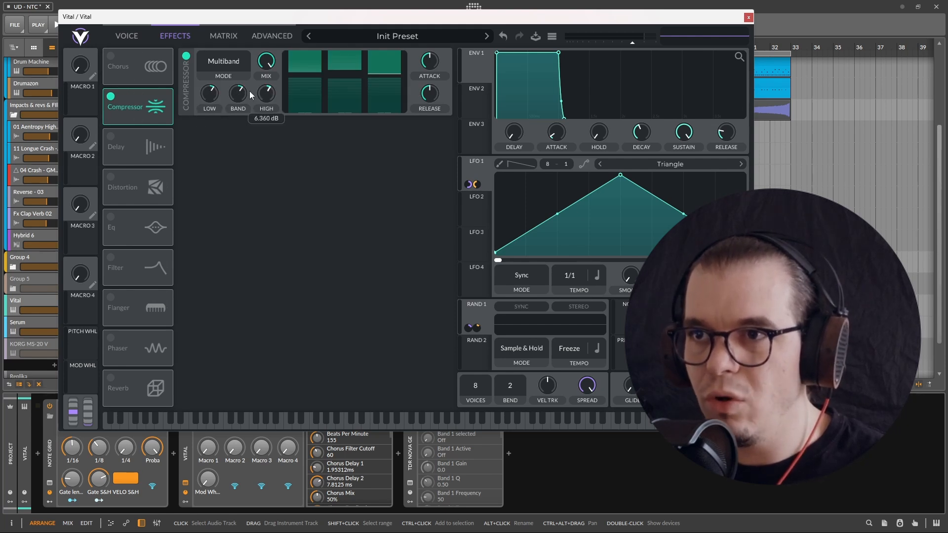
key("space")
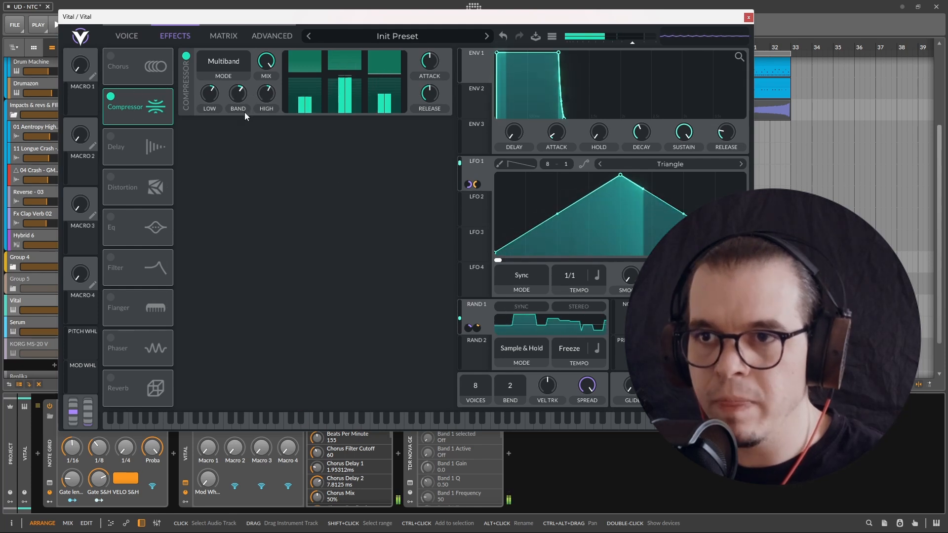
key("space")
Step: Enable the filter effect, place it directly after the compressor, and set its type to Comb: Low High Comb
left_click(111, 258)
left_click_drag(145, 264, 143, 140)
left_click(249, 139)
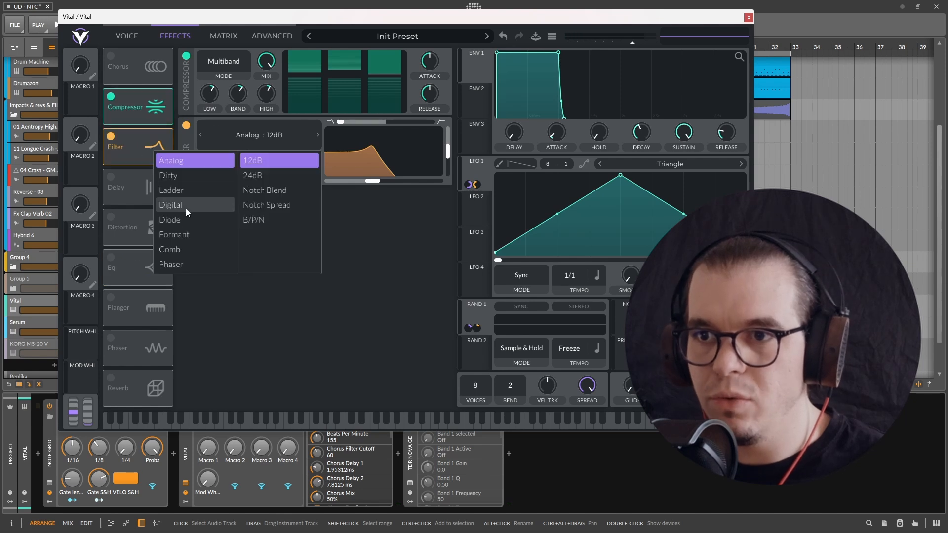
left_click(185, 235)
left_click(186, 249)
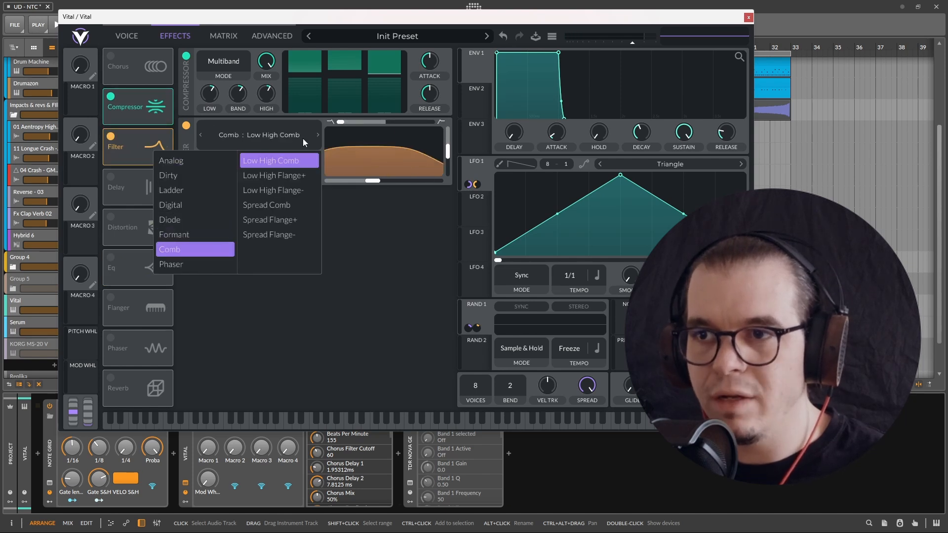
left_click(378, 244)
Step: Set the comb filter's resonance to about 81%, its blend to about the middle, and its key tracking to maximum
left_click_drag(446, 157, 453, 140)
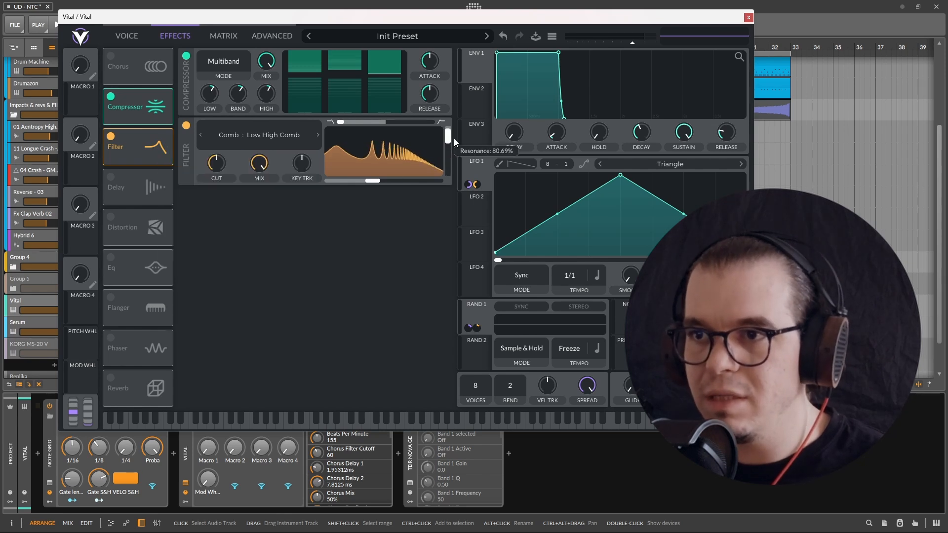
left_click_drag(347, 123, 378, 123)
left_click_drag(302, 163, 283, 155)
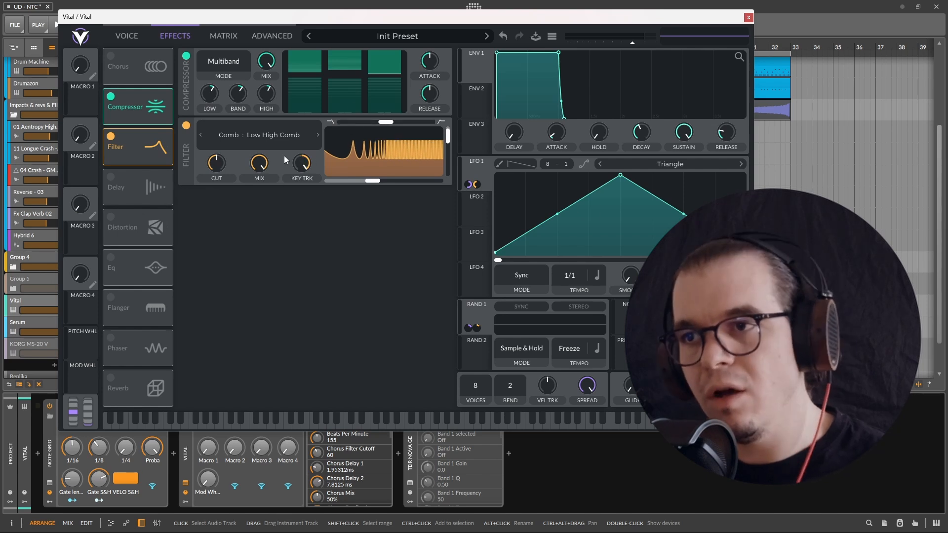
Step: Lower the comb filter's cutoff and reduce its resonance to about halfway, playing the pattern to judge the sound
right_click(374, 183)
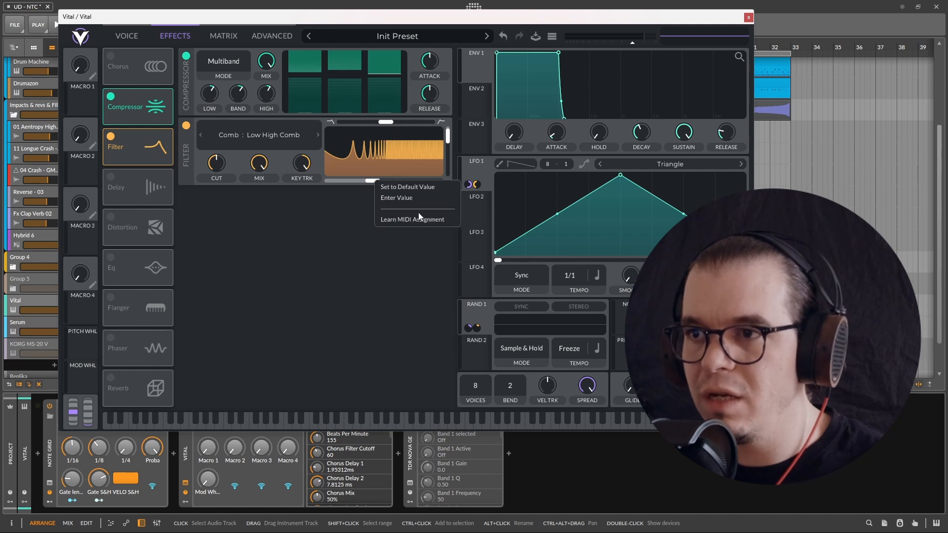
left_click(400, 198)
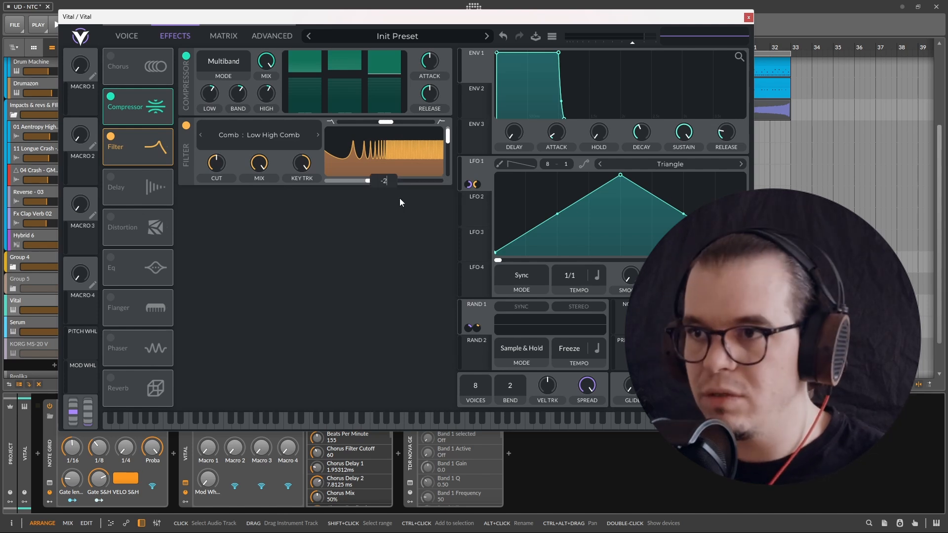
key("Return")
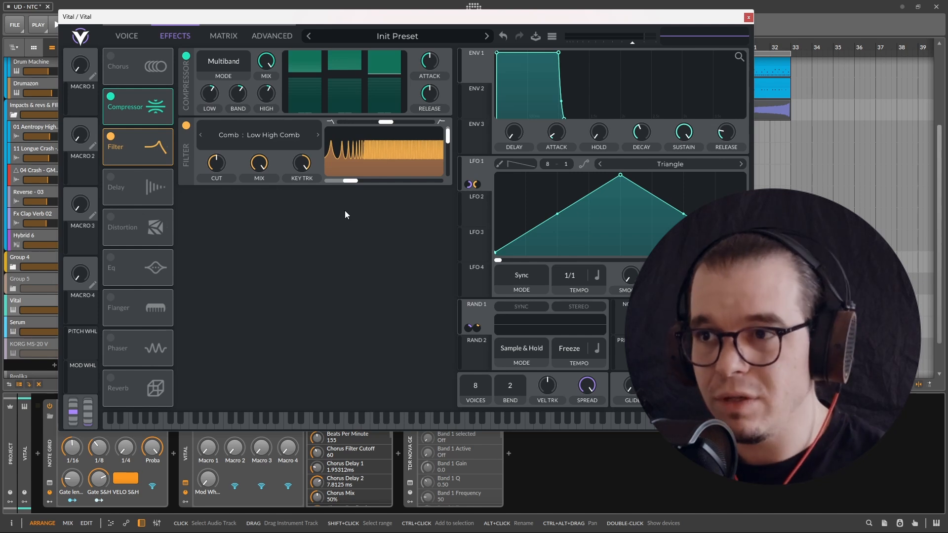
key("space")
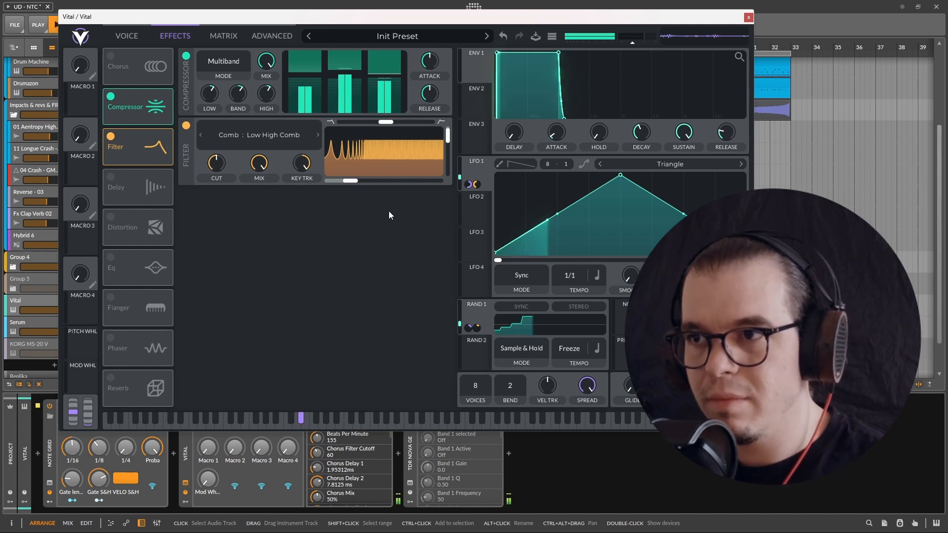
key("space")
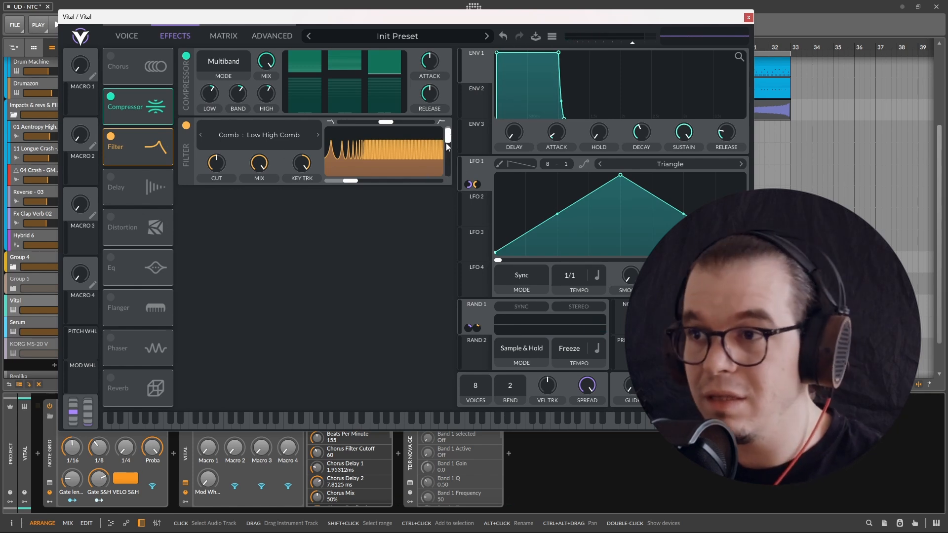
left_click_drag(449, 143, 456, 182)
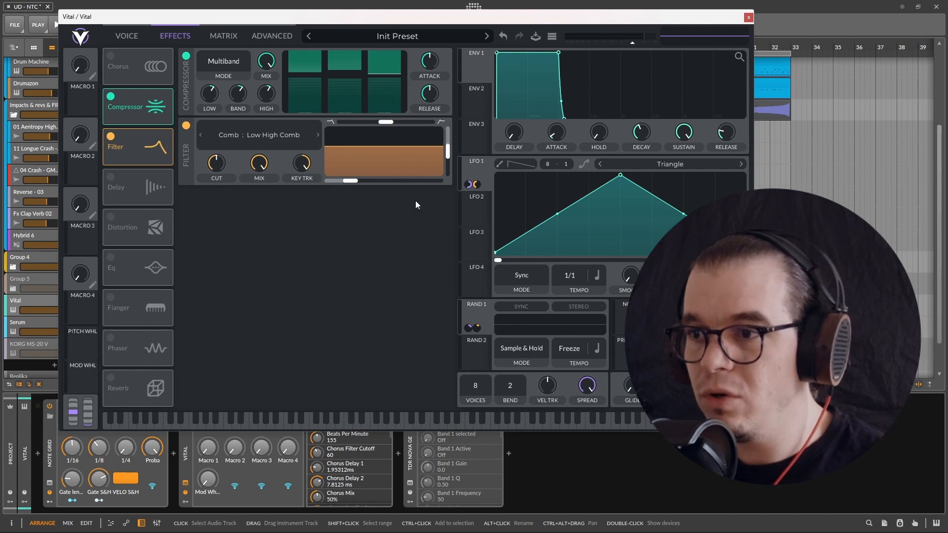
Step: Set Random 2 to Sample & Hold with Freeze tempo and modulate the comb filter's resonance with it by about 0.433
left_click(474, 353)
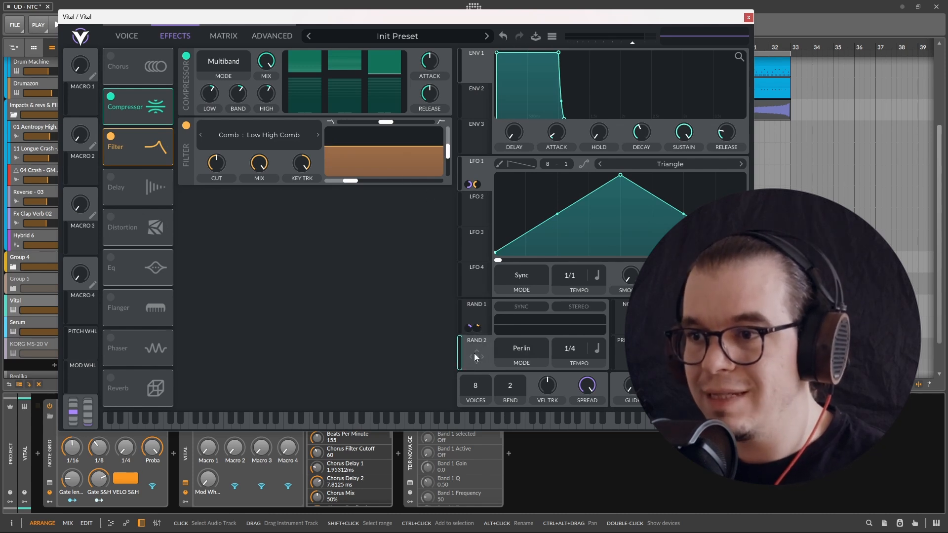
left_click(520, 350)
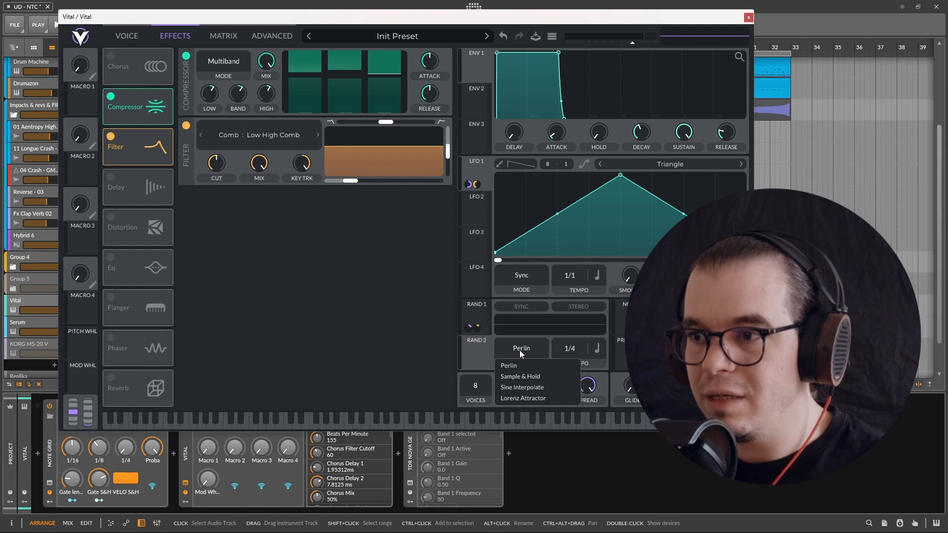
left_click(526, 375)
left_click_drag(560, 437, 558, 478)
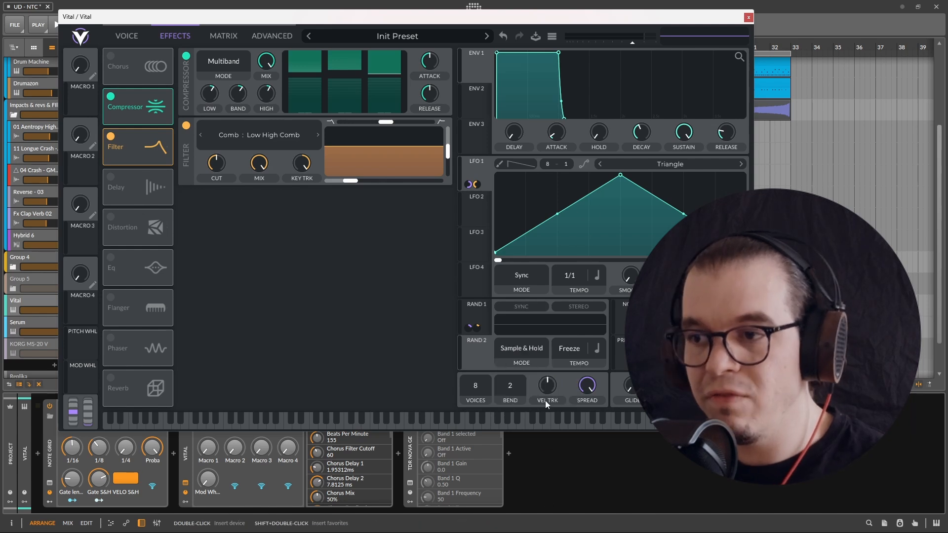
left_click_drag(477, 353, 395, 145)
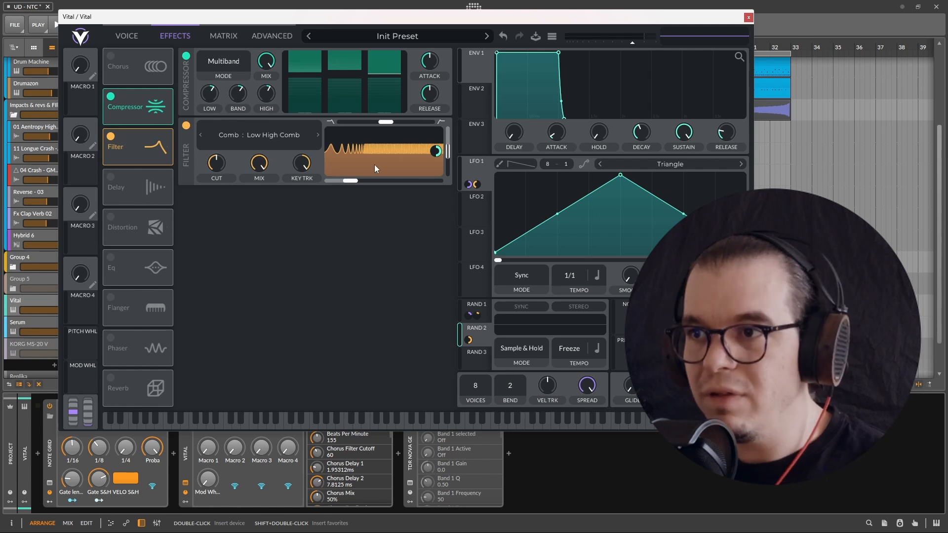
left_click_drag(437, 153, 437, 155)
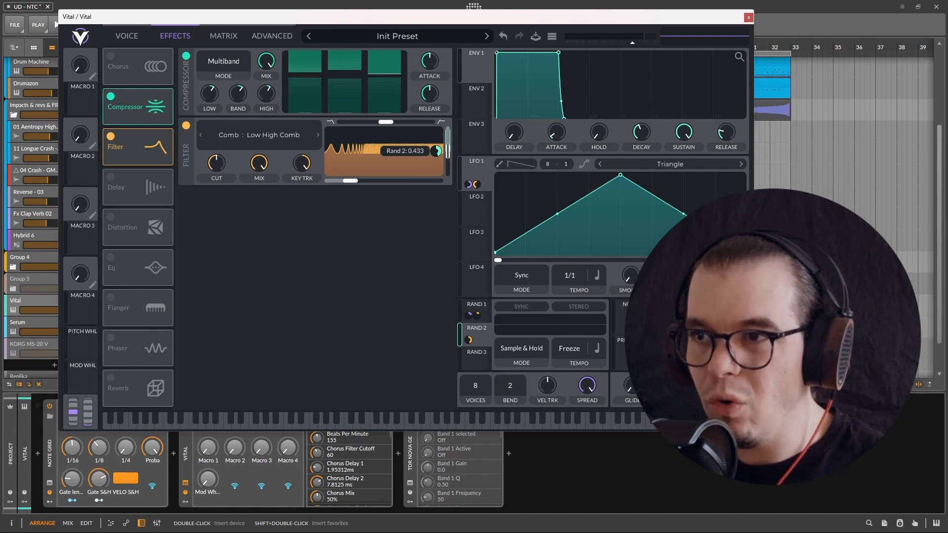
Step: Fine-tune the Random 2 modulation amount on the comb filter's resonance while playing the pattern
left_click_drag(437, 155, 437, 154)
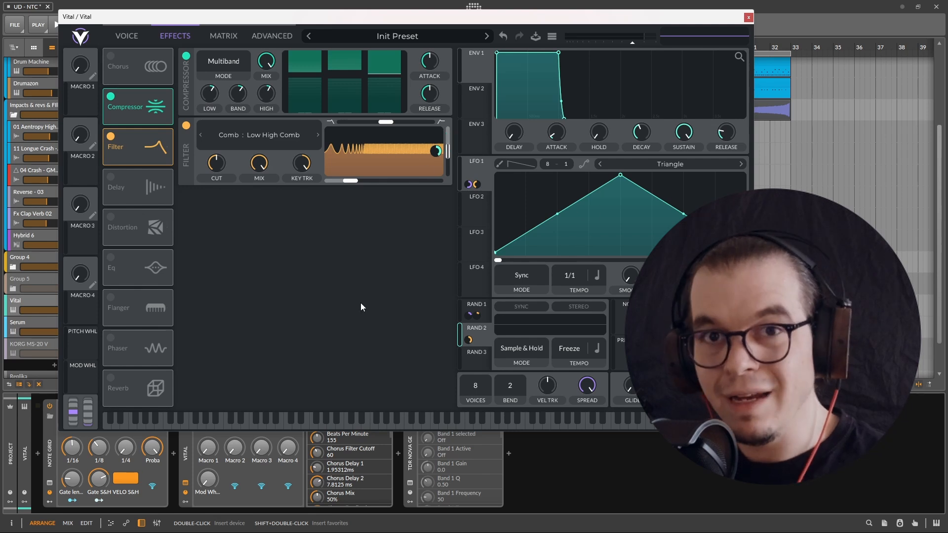
key("space")
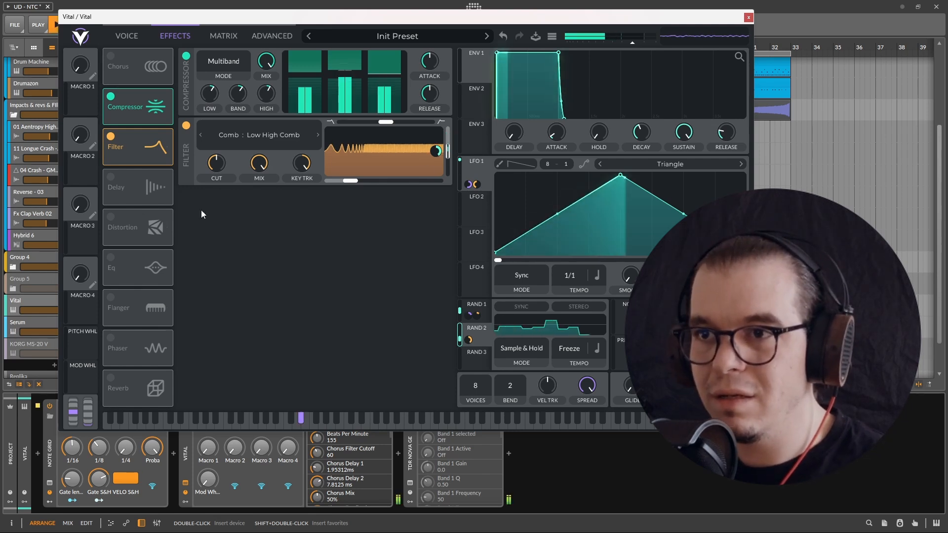
left_click_drag(436, 150, 436, 148)
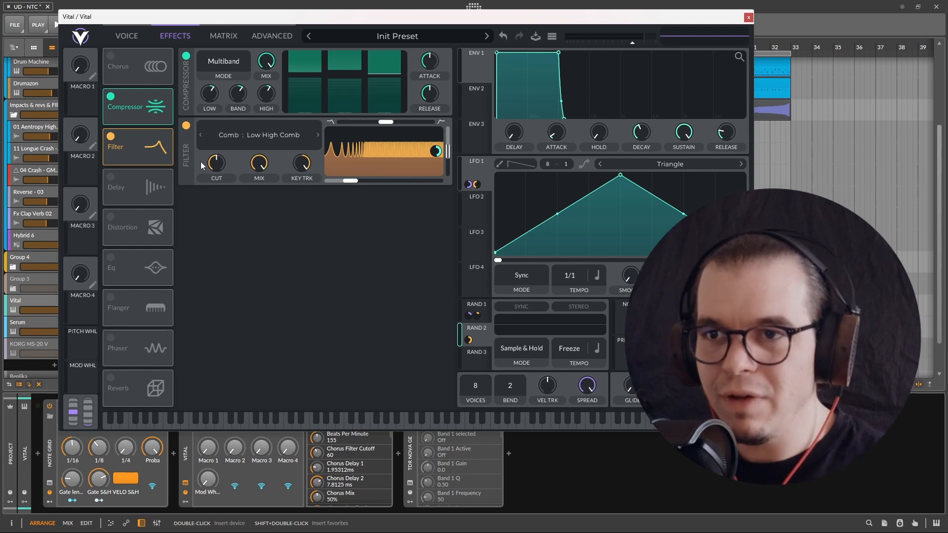
Step: Enable the delay effect with Tempo Dotted timing and Mid Ping Pong mode, and play the pattern to judge it
left_click(110, 177)
left_click(265, 208)
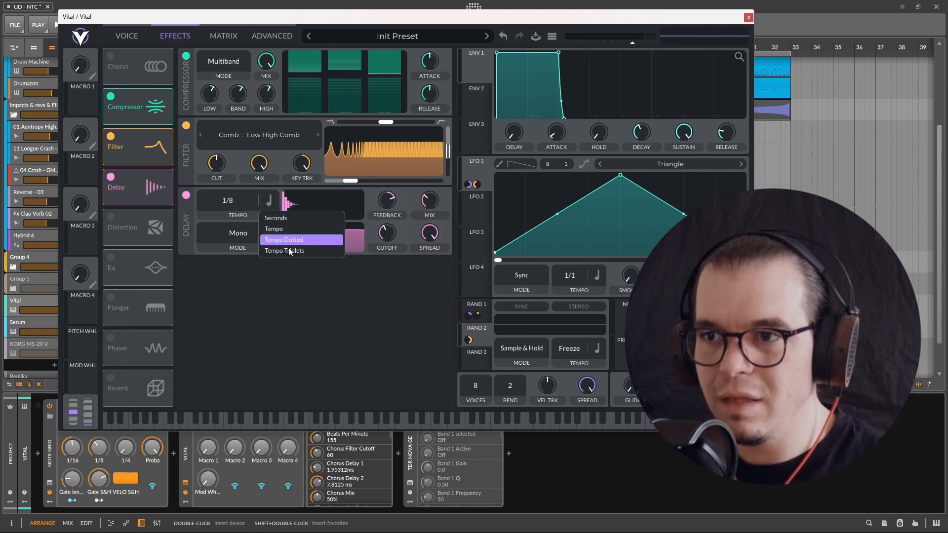
left_click(291, 240)
left_click(247, 236)
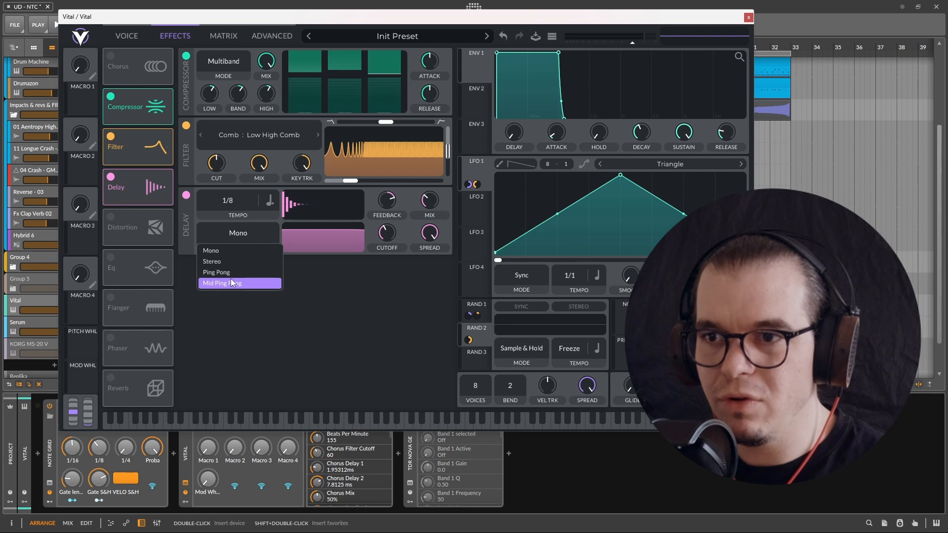
left_click(230, 278)
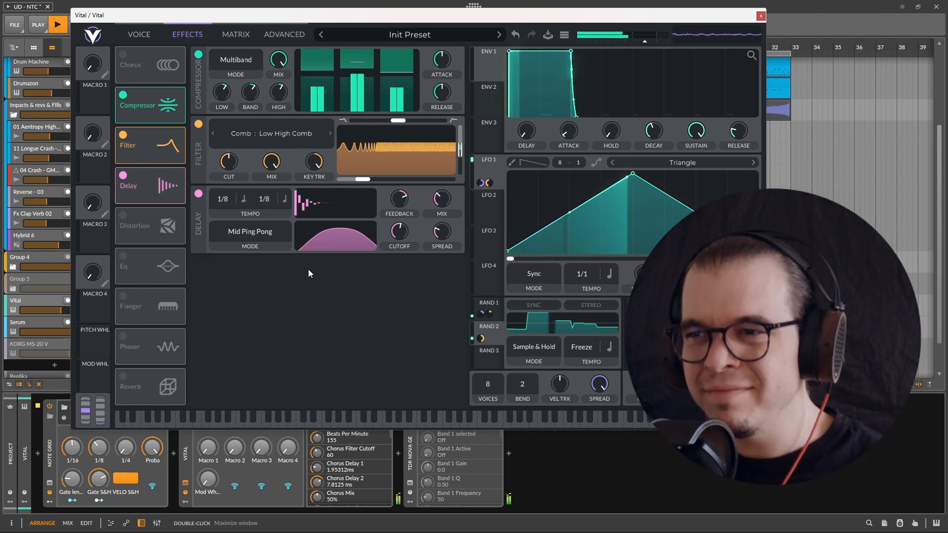
key("space")
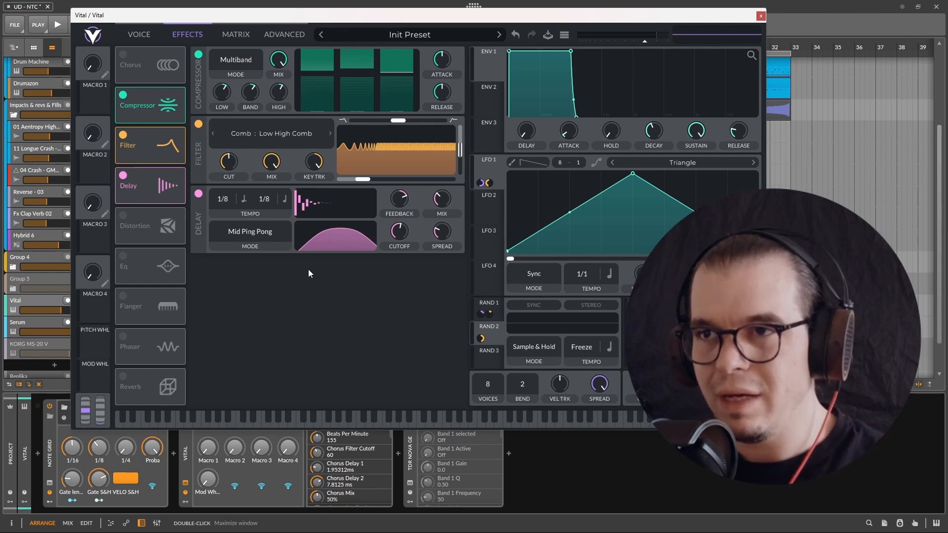
Step: In the modulation matrix, add a point at the first quarter of the Random 2 remap curve, pull it to zero, and play the pattern
left_click(239, 37)
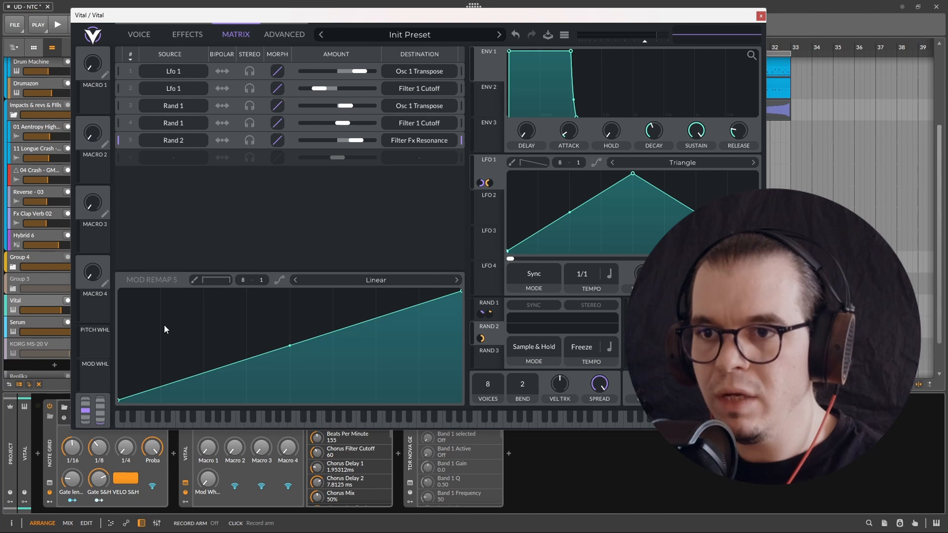
double_click(203, 375)
left_click_drag(203, 375, 205, 408)
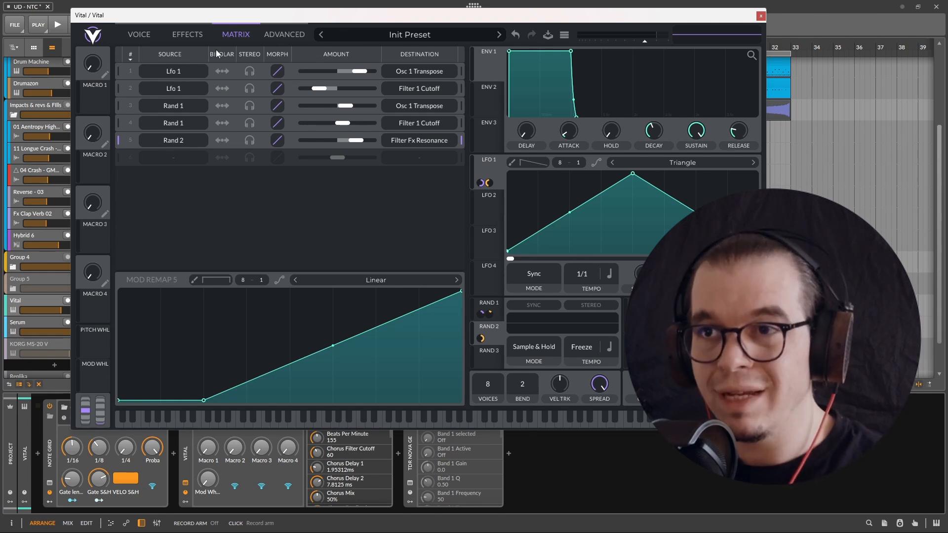
key("space")
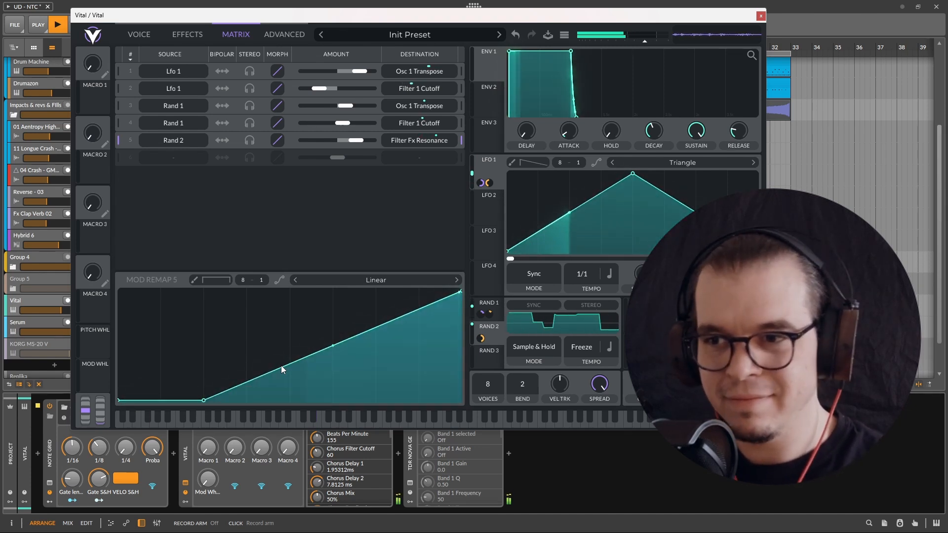
key("space")
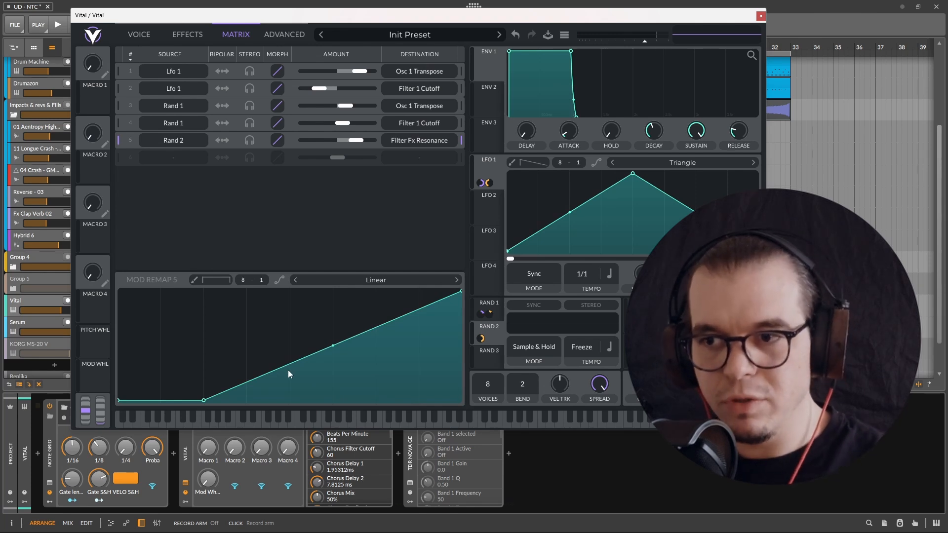
Step: Add a second zero point at the middle of the Random 2 remap curve and bend the rising segment upward, playing the result
double_click(291, 383)
left_click_drag(291, 383, 284, 413)
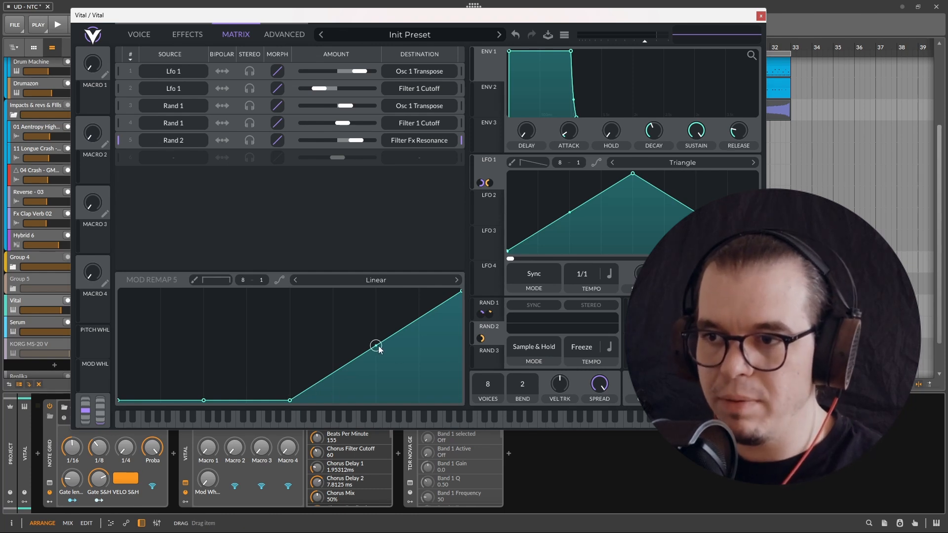
left_click_drag(376, 345, 375, 313)
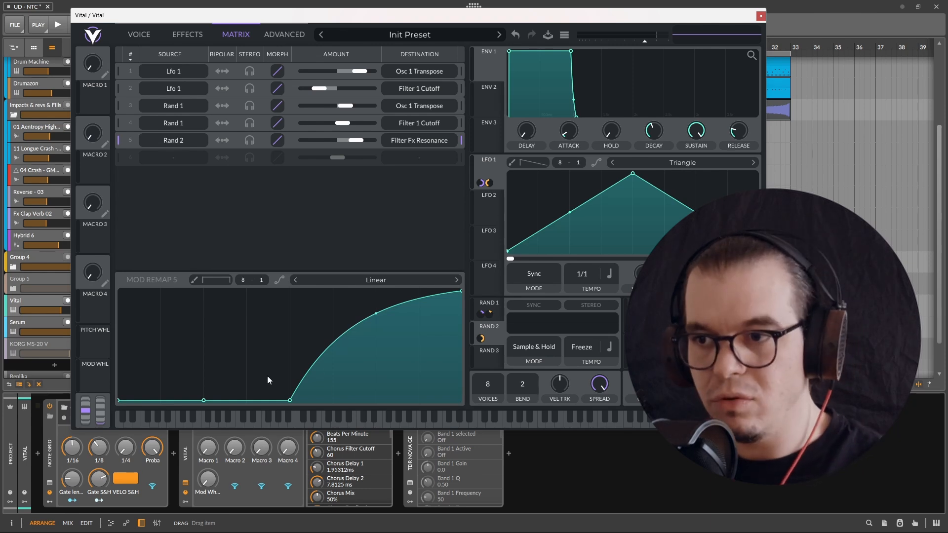
key("space")
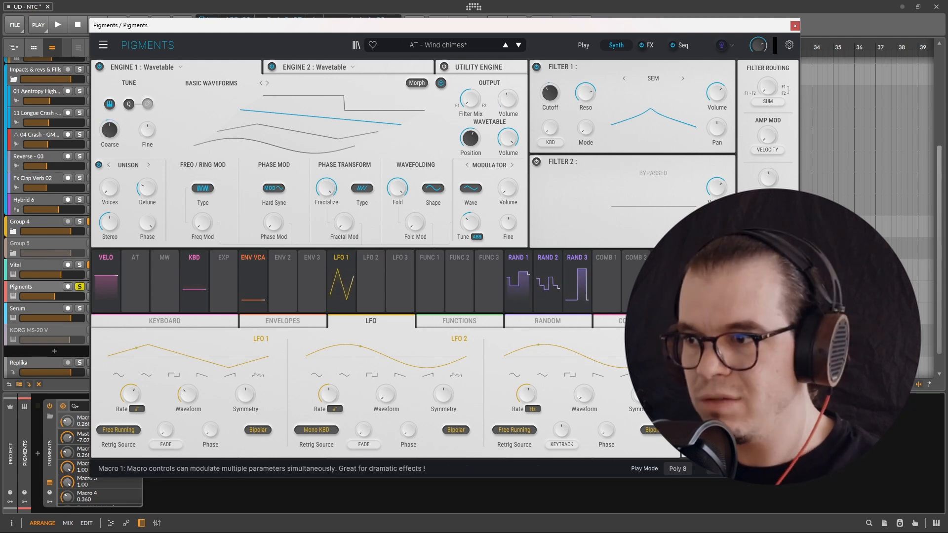
Step: In Pigments, play the Wind chimes patch, move its delay from FX A to FX B, and bypass FX B
key("space")
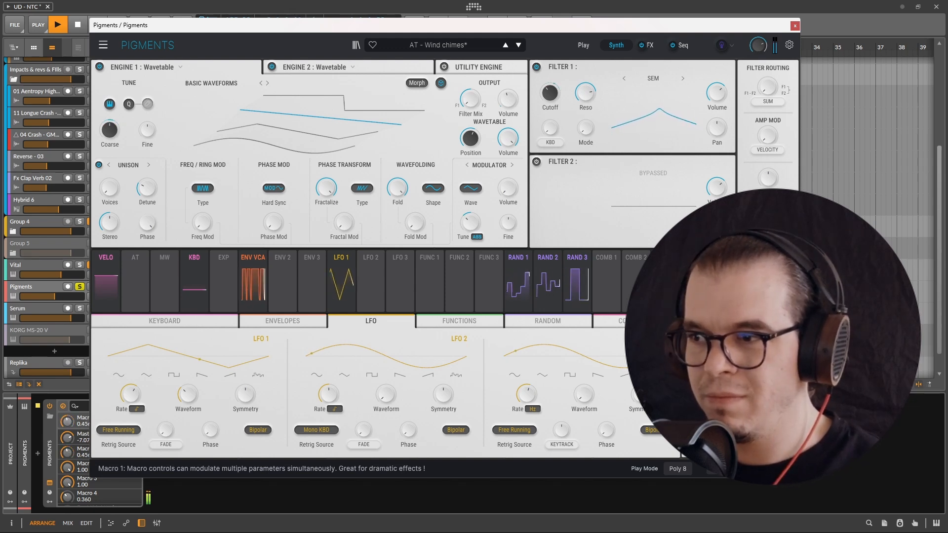
key("space")
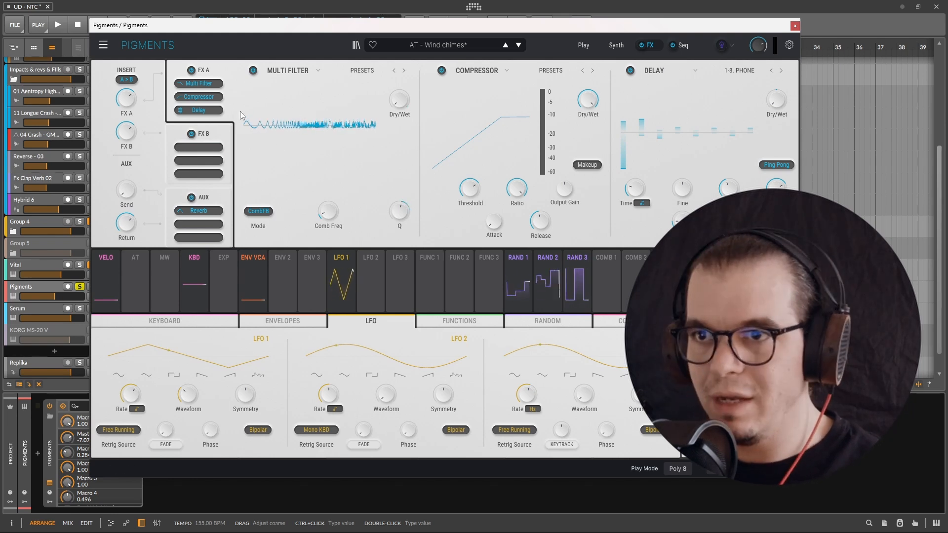
left_click_drag(209, 111, 198, 143)
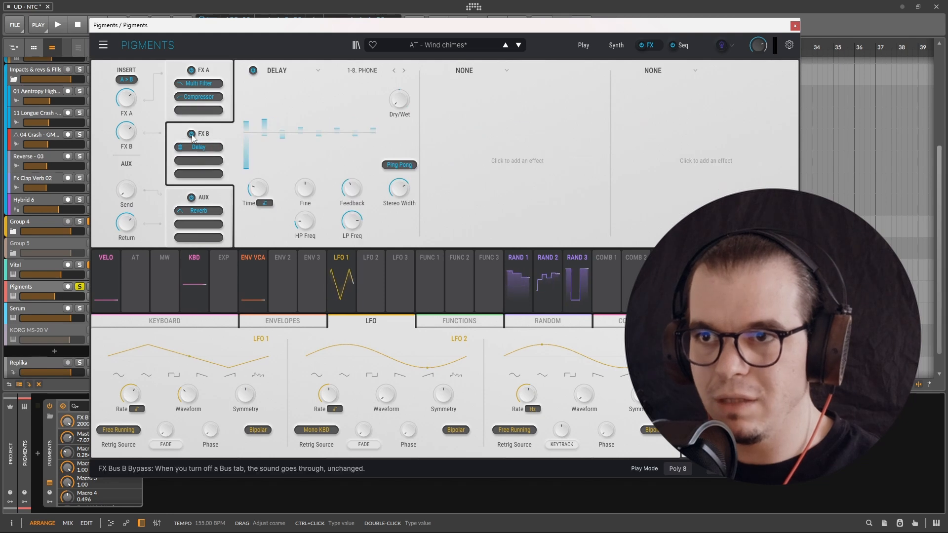
left_click(208, 72)
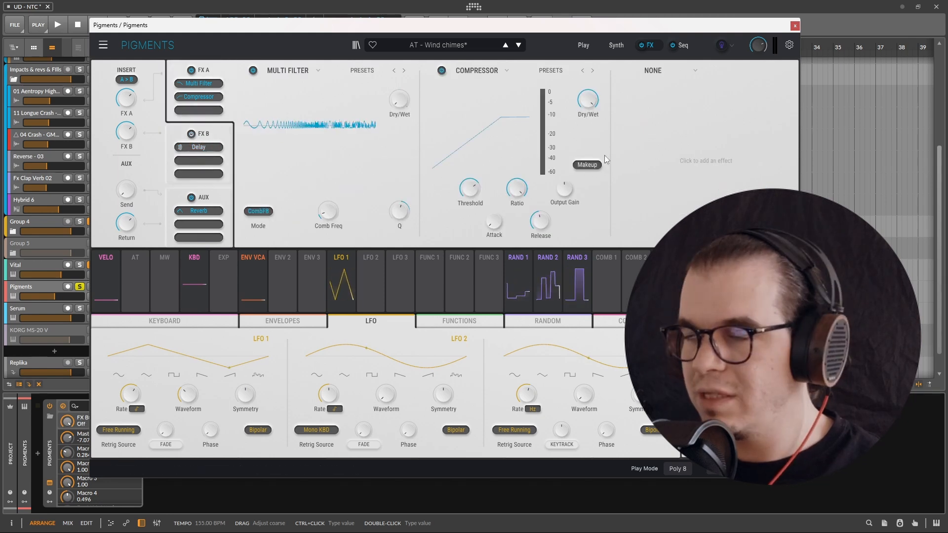
Step: Add a new Delay in the third slot of FX A and switch its time to unsynced TIME mode
left_click(676, 75)
left_click(563, 122)
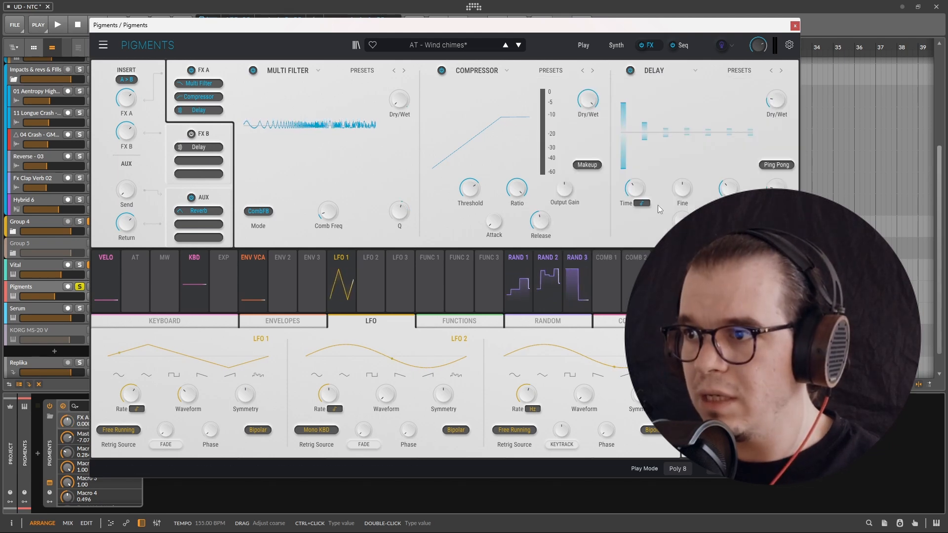
left_click(642, 203)
left_click(565, 242)
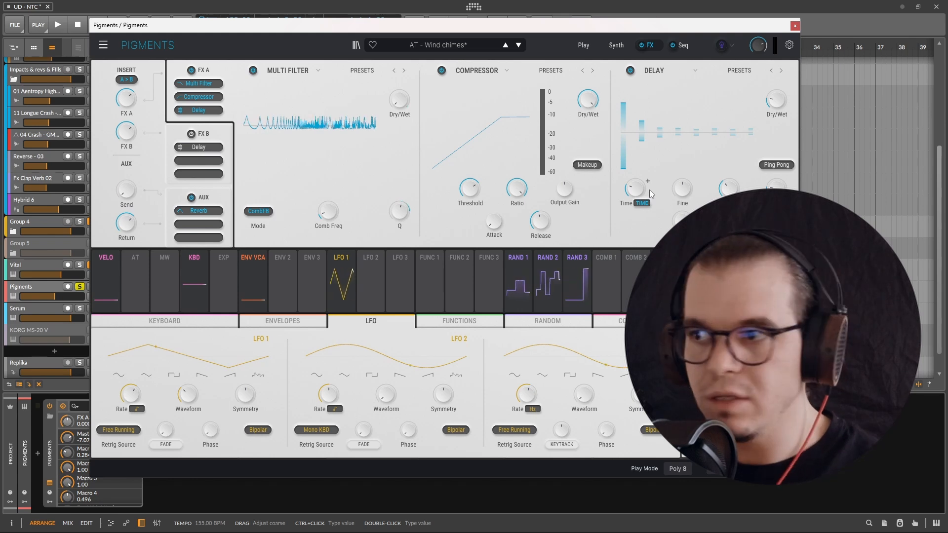
Step: Set the new delay's time to about 54.1 ms and raise its feedback and dry/wet mix, playing the pattern to judge it
left_click_drag(635, 189, 635, 207)
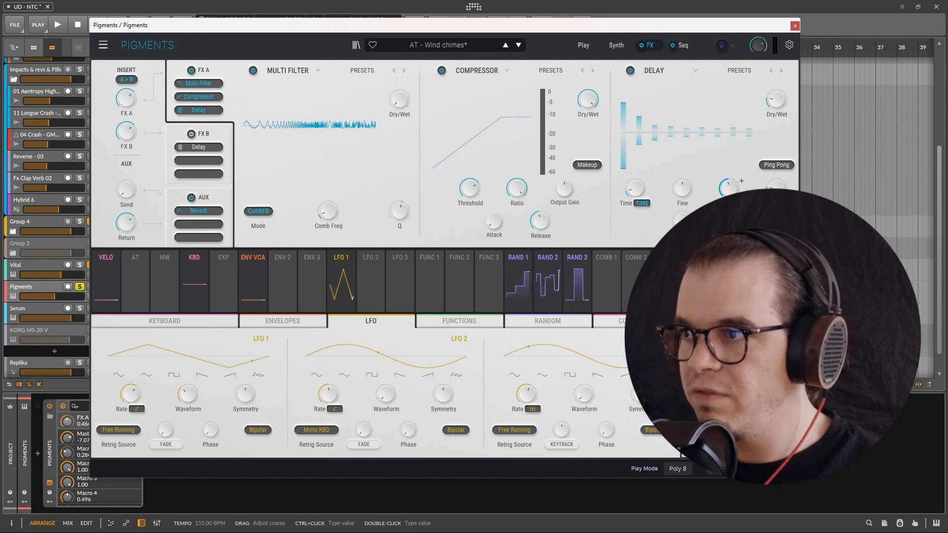
left_click_drag(779, 110, 779, 103)
key("space")
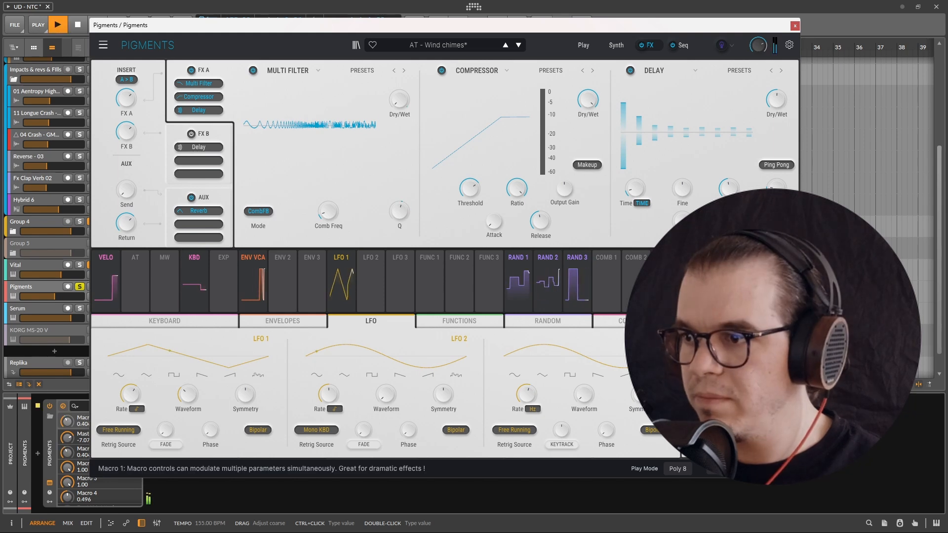
key("space")
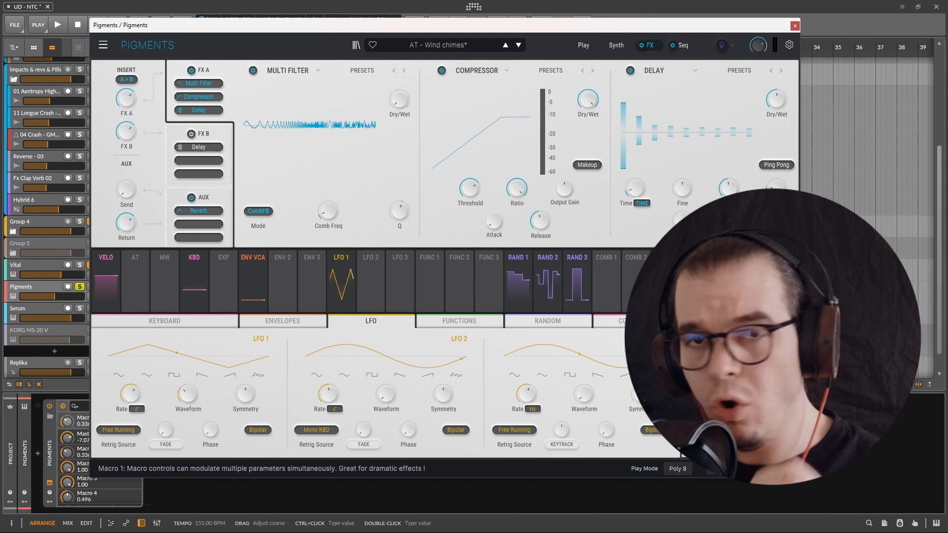
left_click_drag(648, 187, 634, 194)
key("space")
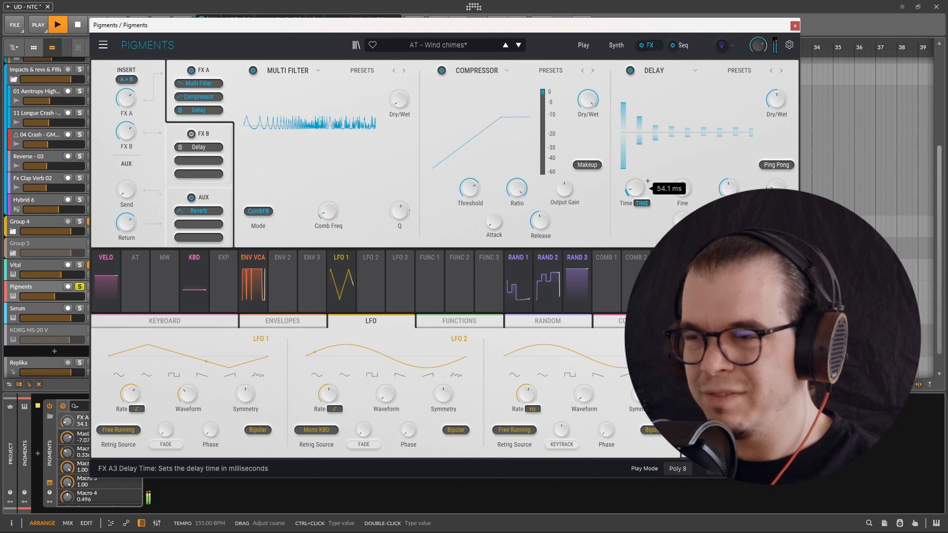
key("space")
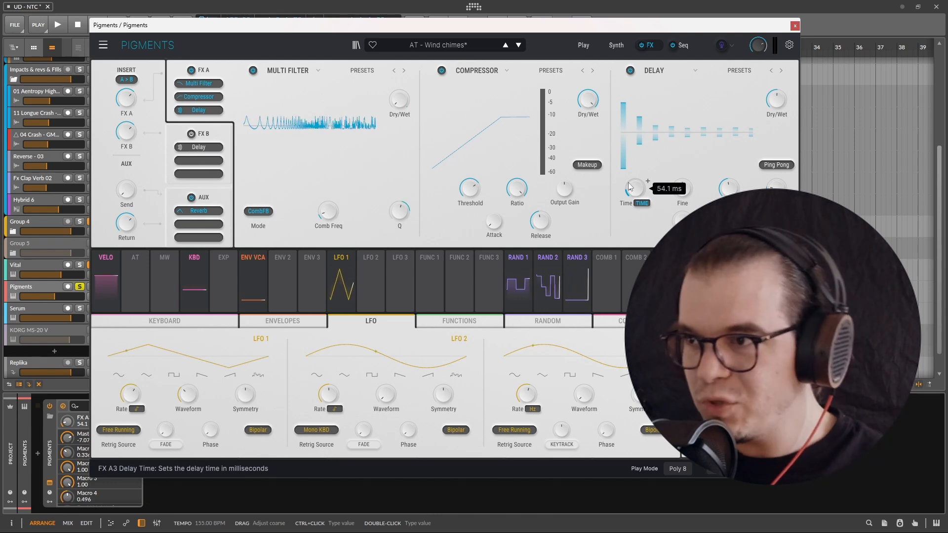
Step: Modulate the FX A delay time with LFO 2, using a unipolar triangle wave with its phase at 270
mouse_move(371, 259)
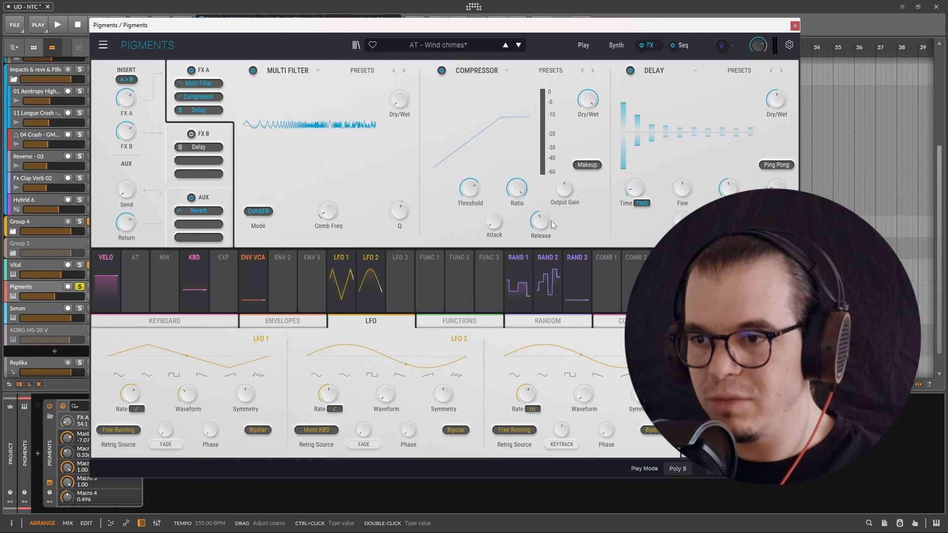
left_click(344, 376)
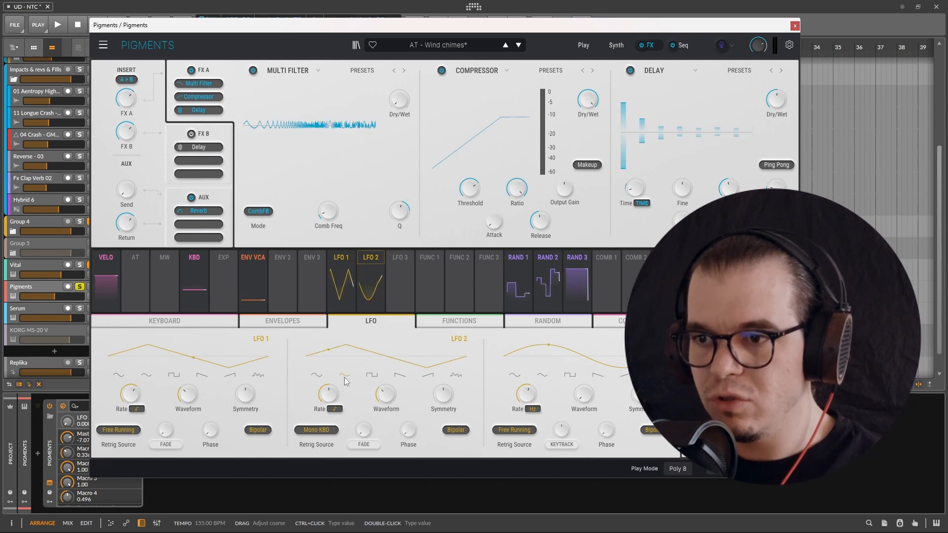
left_click(456, 430)
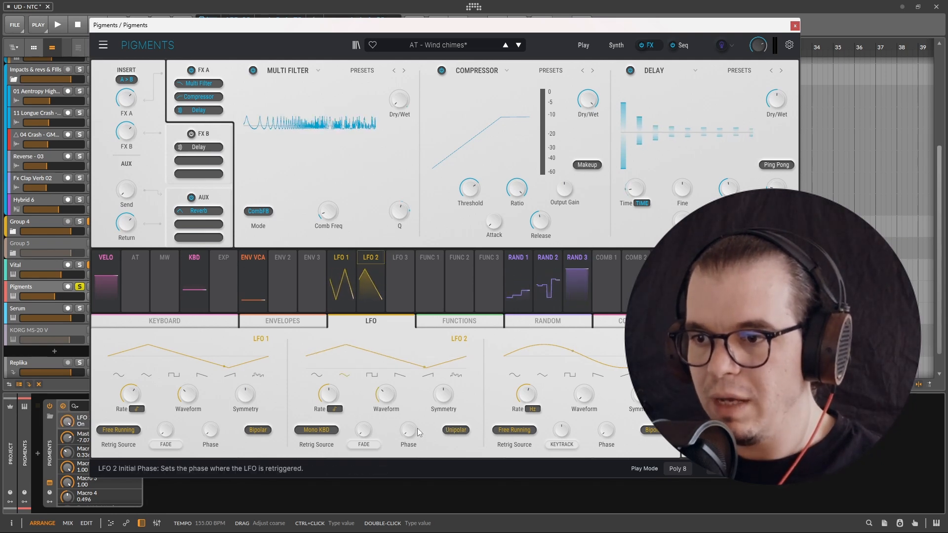
left_click_drag(405, 437, 405, 415)
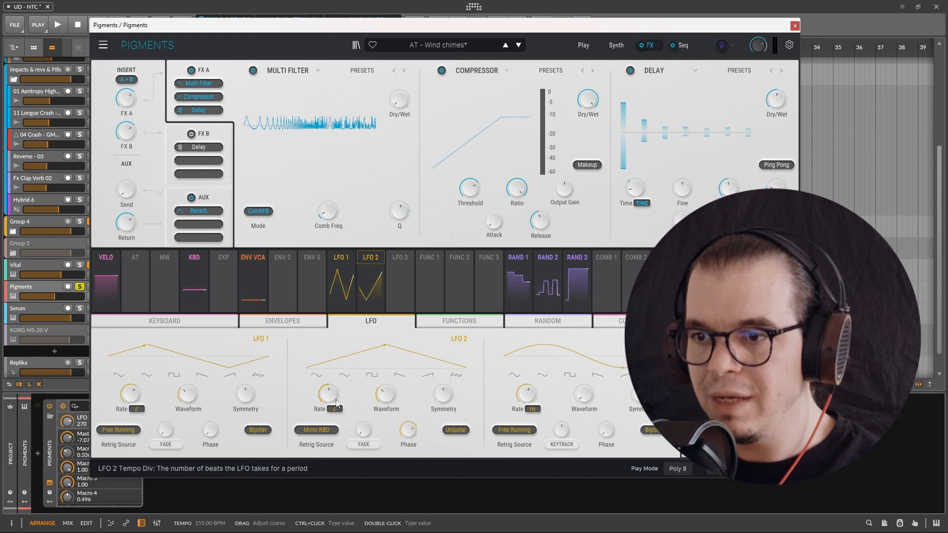
Step: Set LFO 2's rate to 2/1 and its retrigger source to Free Running, and play the pattern to hear the modulation
left_click_drag(334, 399, 335, 420)
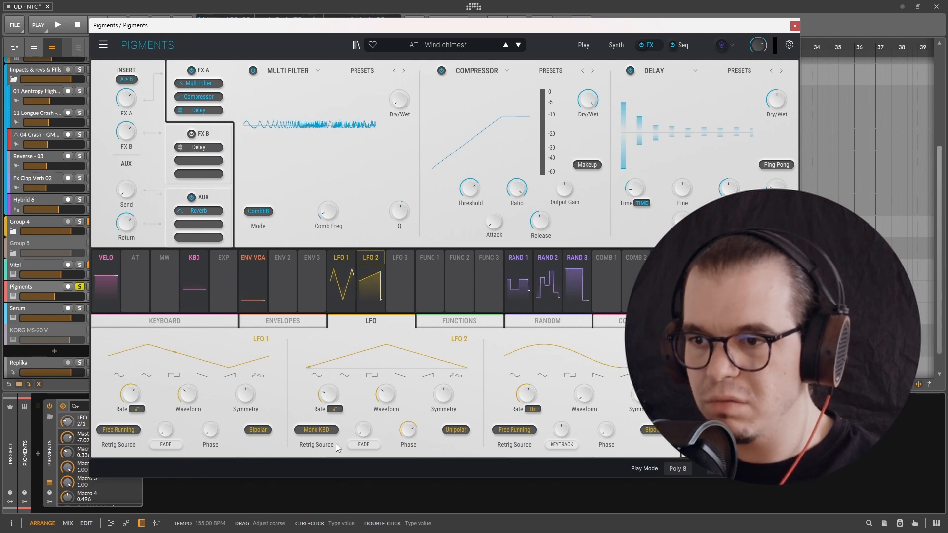
left_click(315, 430)
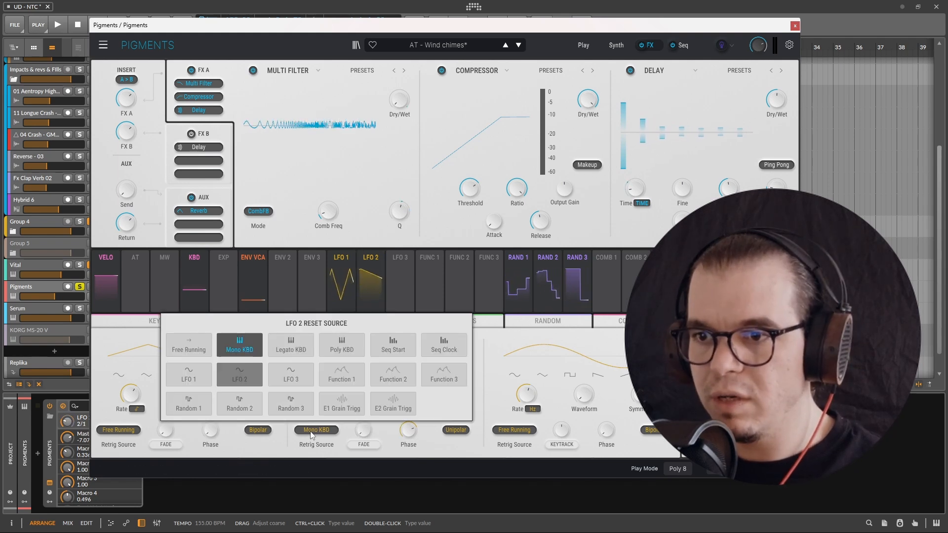
left_click(189, 346)
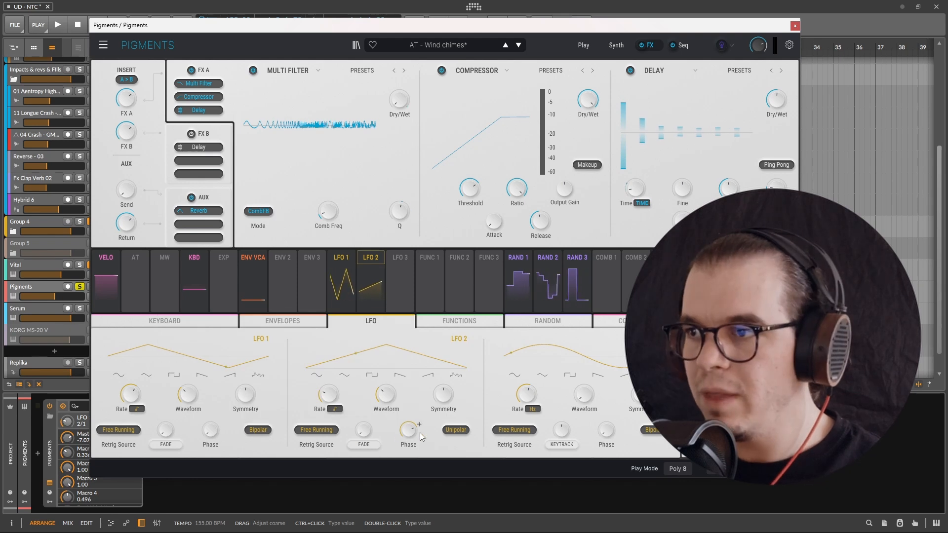
key("space")
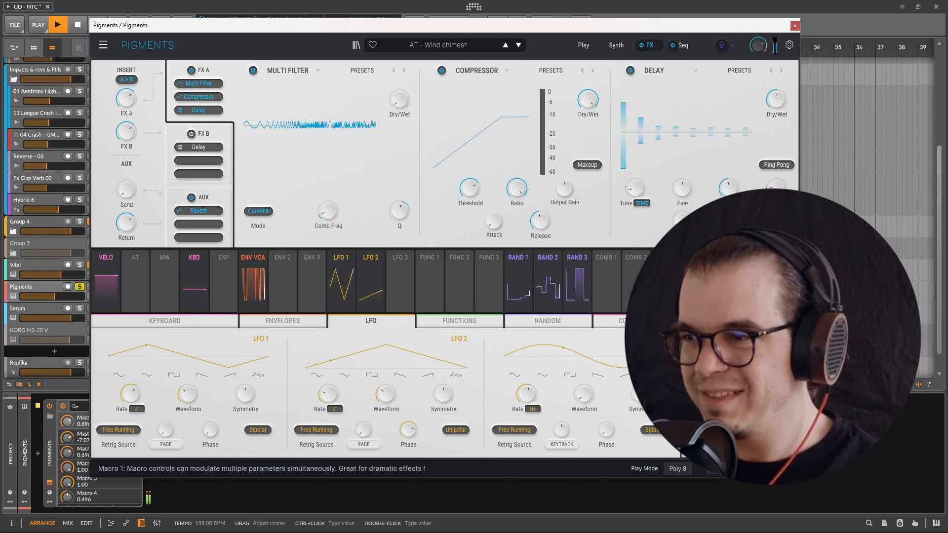
key("space")
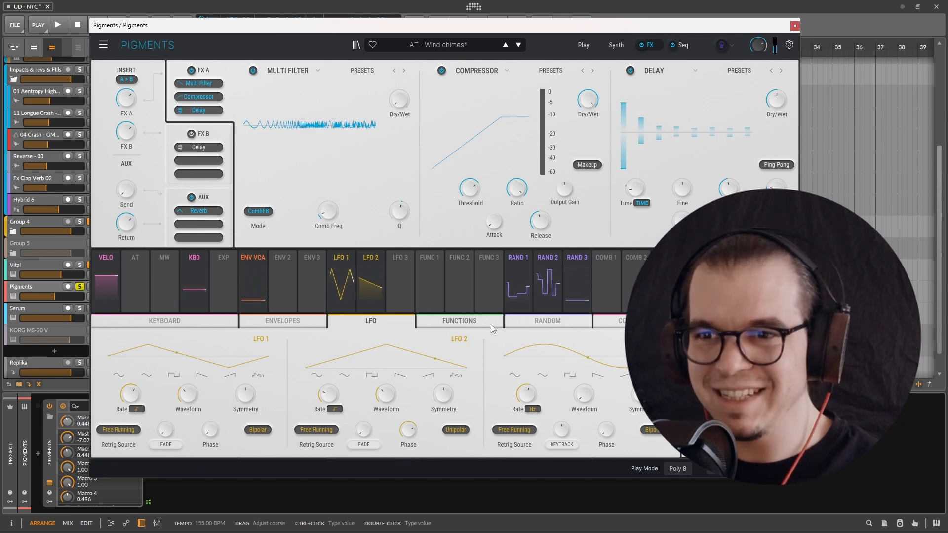
Step: Re-enable the FX B bus containing the ping-pong delay
left_click(203, 140)
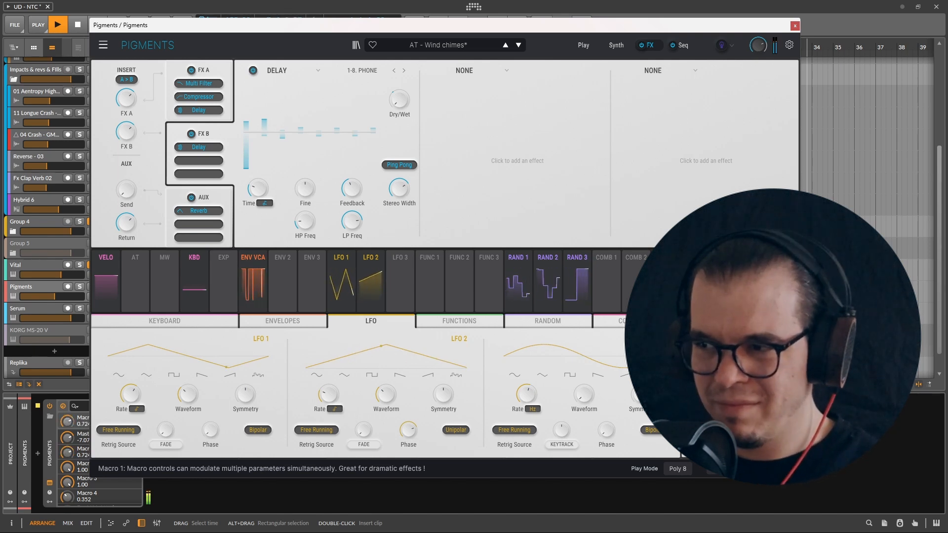
Step: Stop playback and, in Serum, enable the sub oscillator with a saw wave at octave -4 and level 0%
key("space")
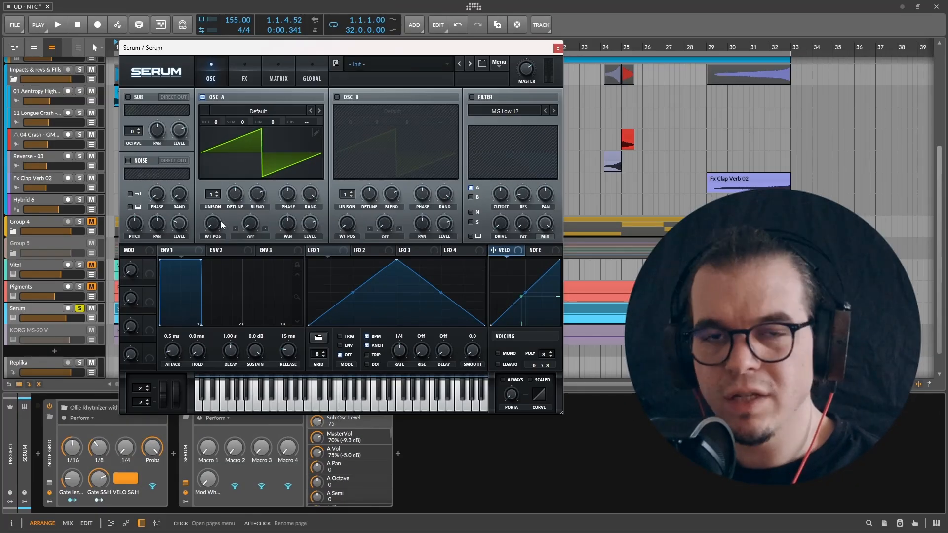
left_click(128, 97)
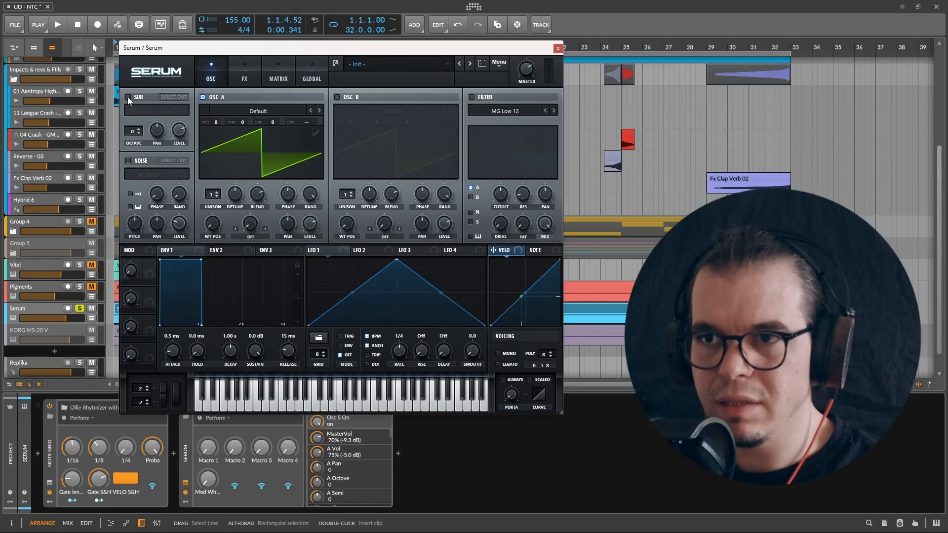
left_click(162, 111)
left_click_drag(134, 131, 139, 194)
left_click_drag(178, 131, 160, 236)
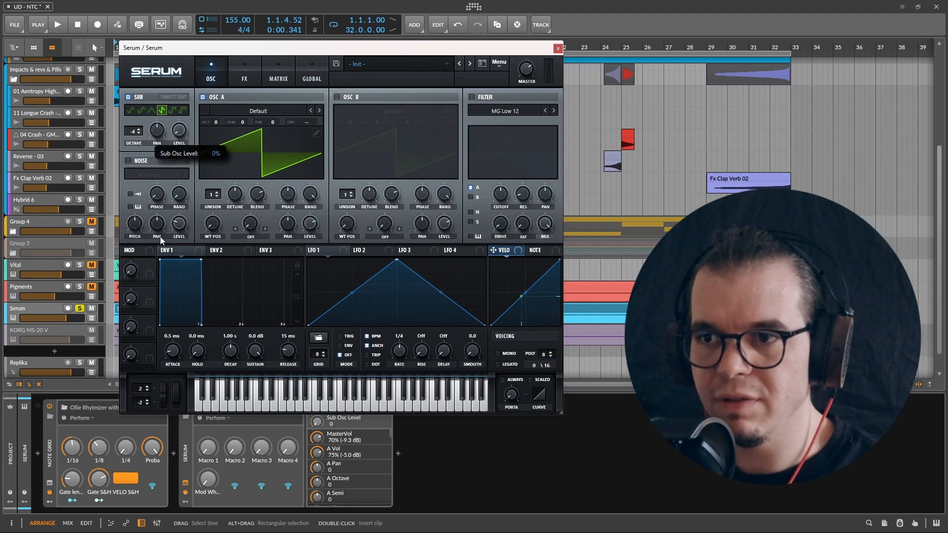
Step: Set oscillator A's warp mode to FM (Sub) with an amount of 35%, playing the pattern to hear it
left_click(257, 237)
left_click(267, 486)
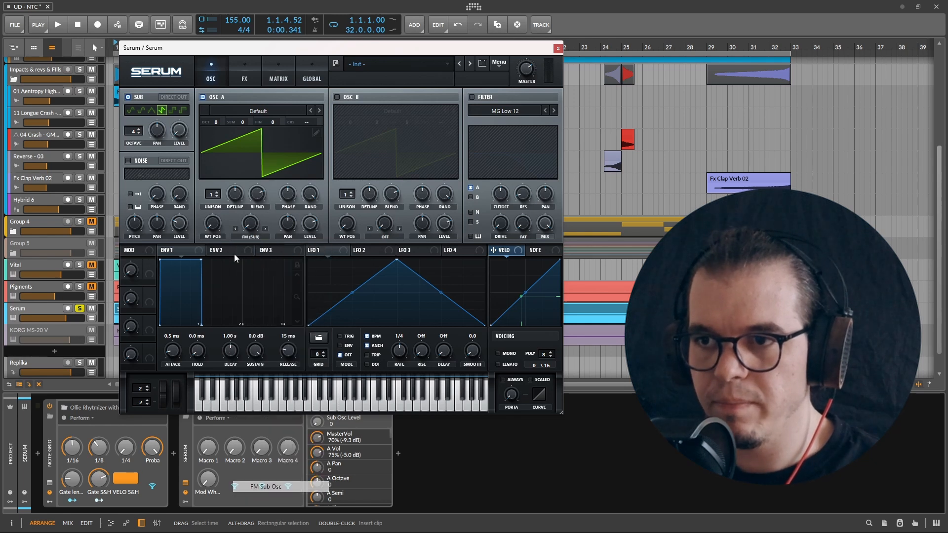
key("space")
left_click_drag(249, 227, 271, 211)
key("space")
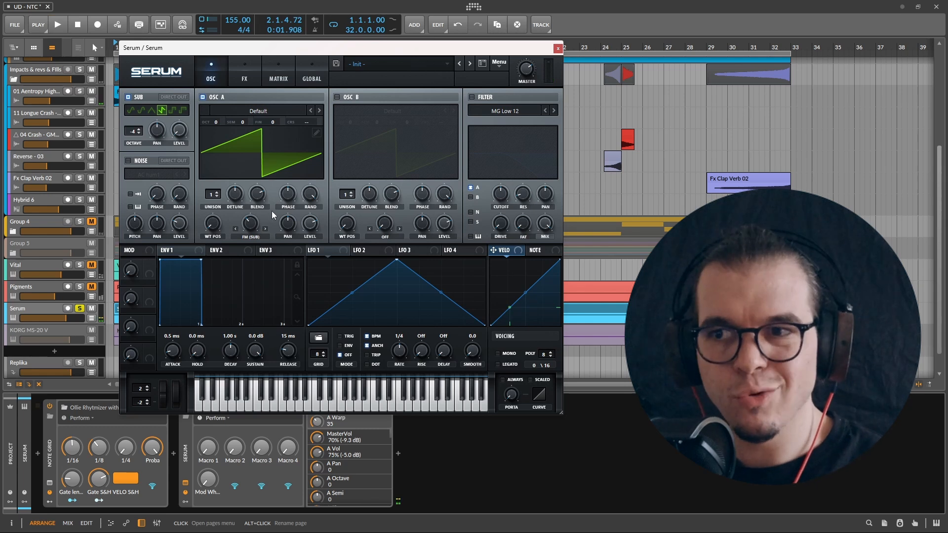
Step: Enable the filter as Band 24, set its cutoff to about 244 Hz and play the pattern
left_click(471, 97)
left_click(504, 111)
mouse_move(508, 123)
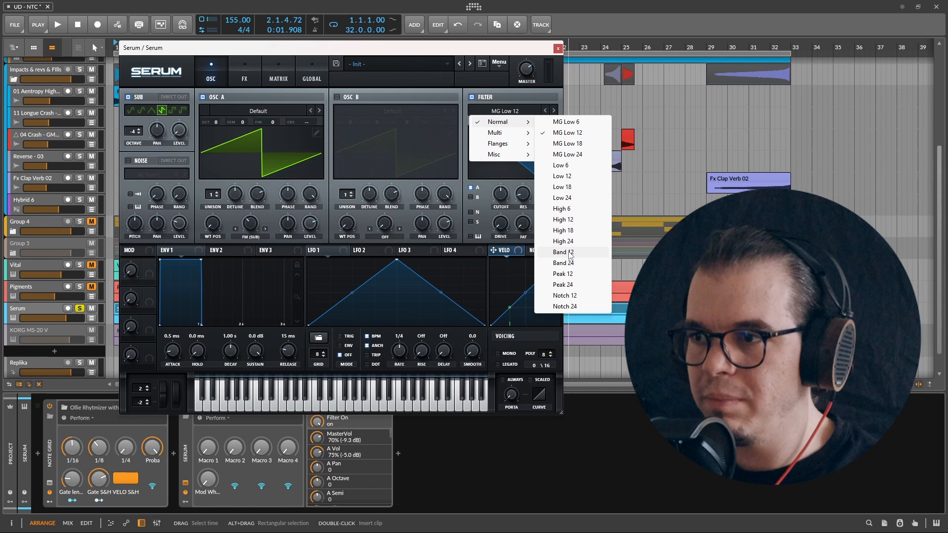
left_click(575, 265)
left_click_drag(501, 196, 517, 206)
key("space")
key("space")
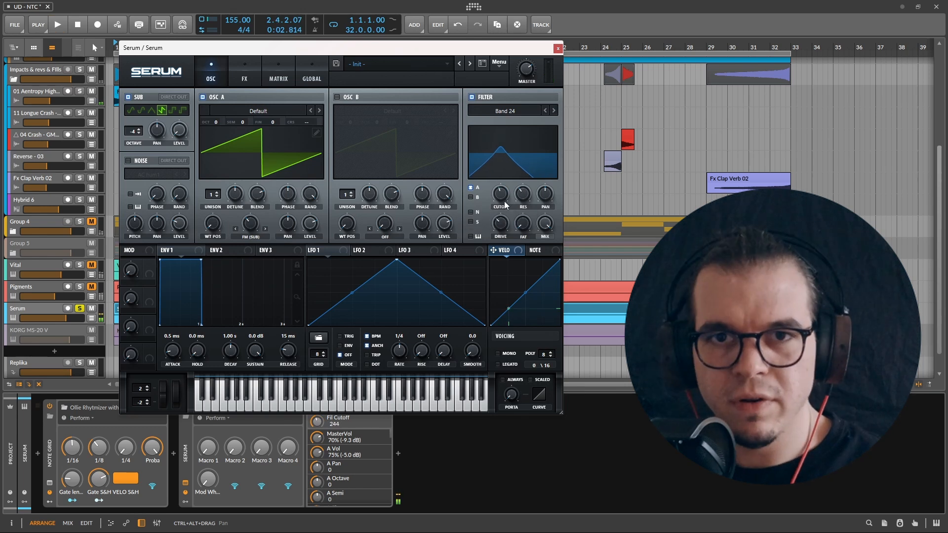
Step: Load the Basic Shapes wavetable into oscillator B and send its first sine frame to the noise oscillator
left_click(338, 97)
left_click(404, 111)
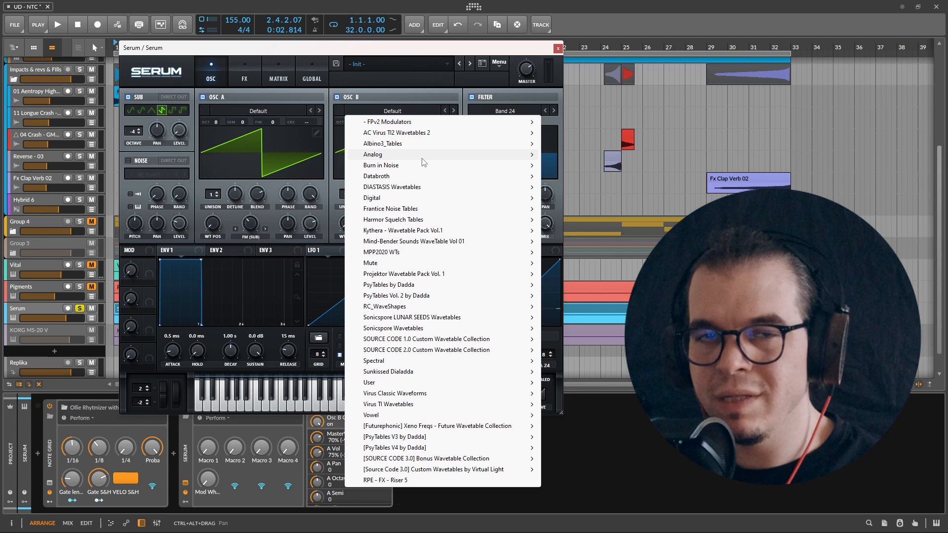
mouse_move(421, 157)
left_click(560, 201)
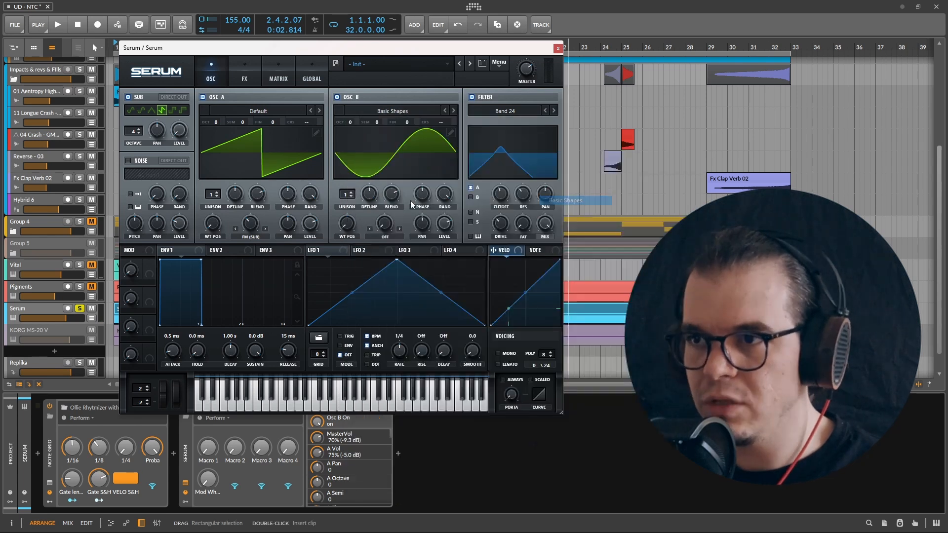
left_click(450, 132)
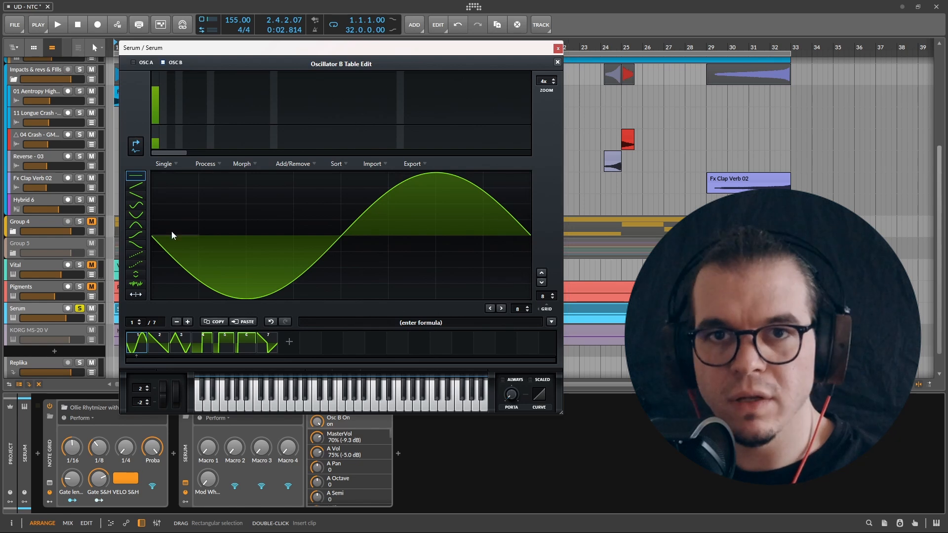
left_click(164, 164)
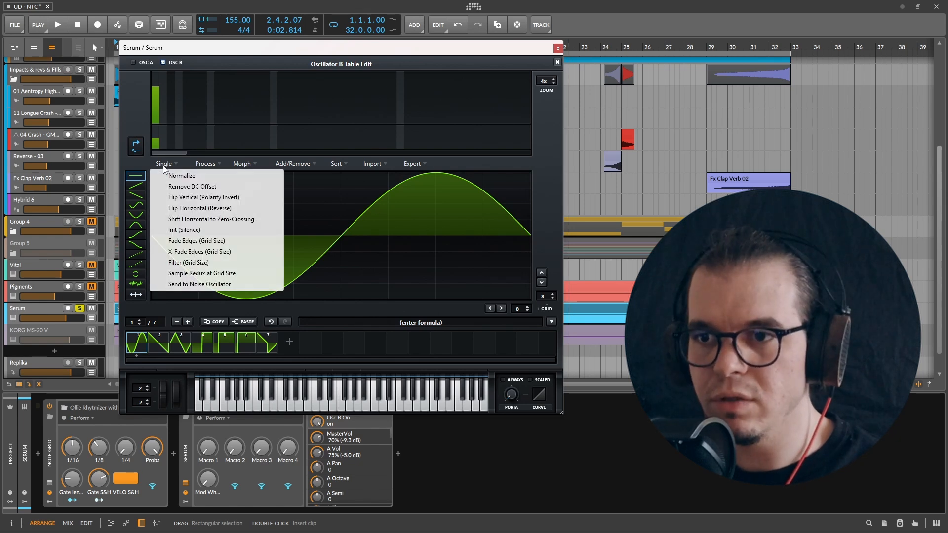
left_click(213, 285)
left_click(558, 62)
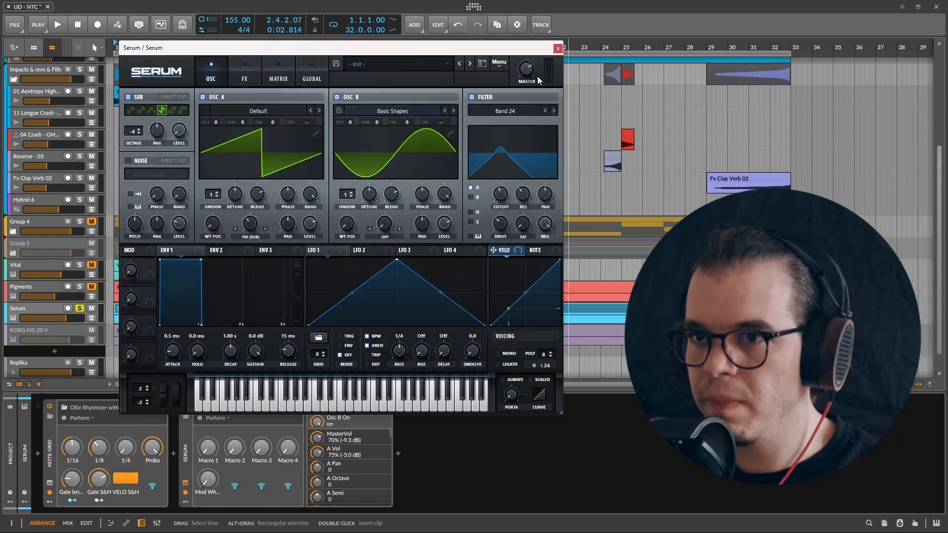
Step: Enable the noise oscillator, turn its level down, and set its random phase to 100% and pitch to 12%
left_click(127, 160)
left_click_drag(179, 223, 174, 276)
left_click_drag(179, 194, 207, 139)
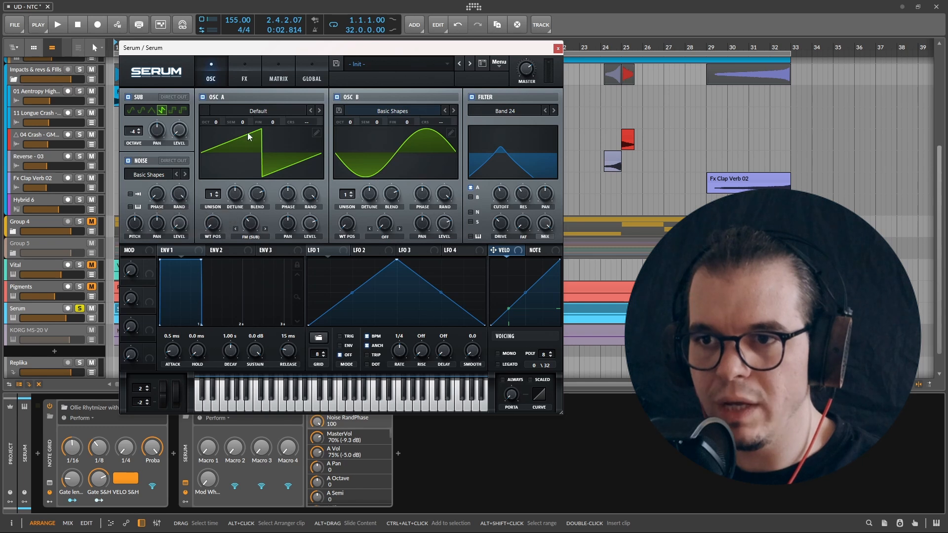
left_click_drag(138, 225, 138, 266)
Step: Assign NoteOn Rand1 as the noise pitch's modulation source and turn off oscillator B
right_click(134, 224)
mouse_move(179, 284)
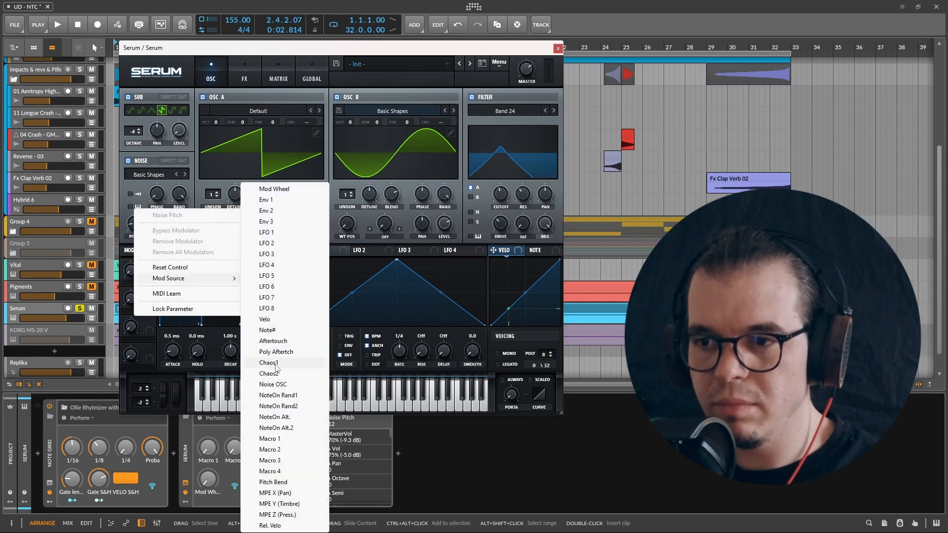
left_click(255, 400)
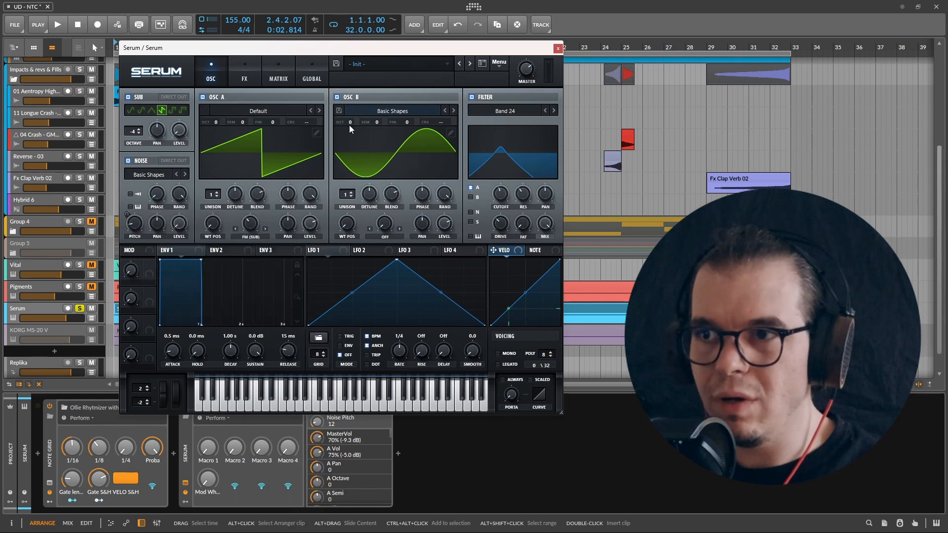
left_click(338, 97)
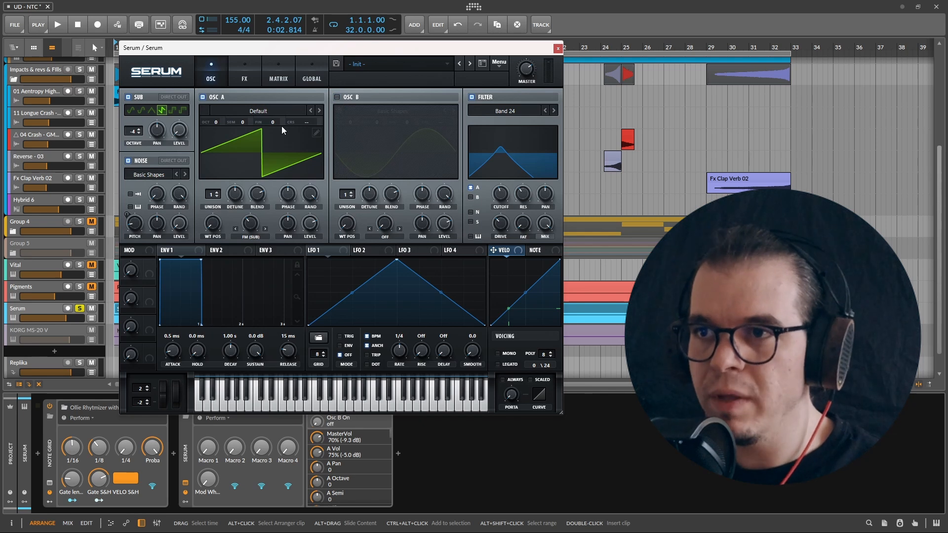
Step: Assign Noise OSC as the modulation source for the filter cutoff
right_click(502, 198)
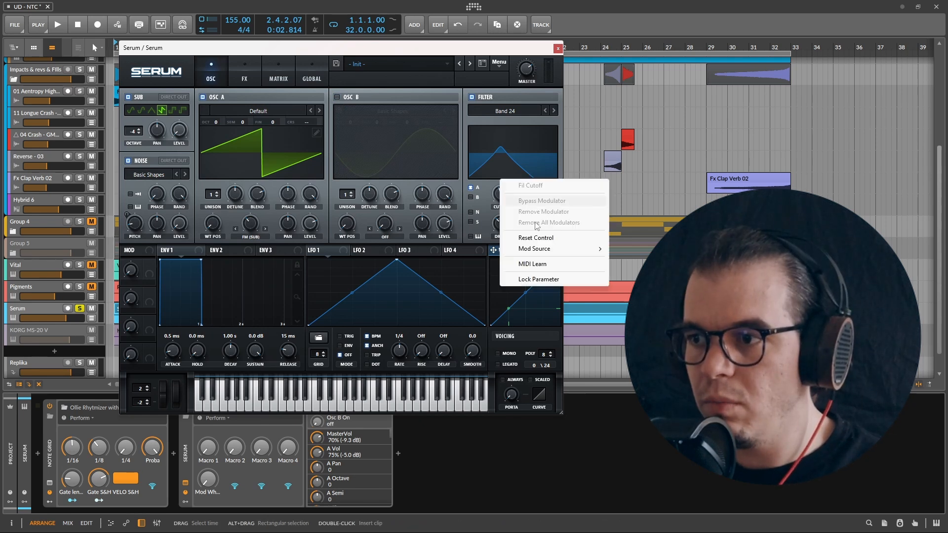
mouse_move(543, 249)
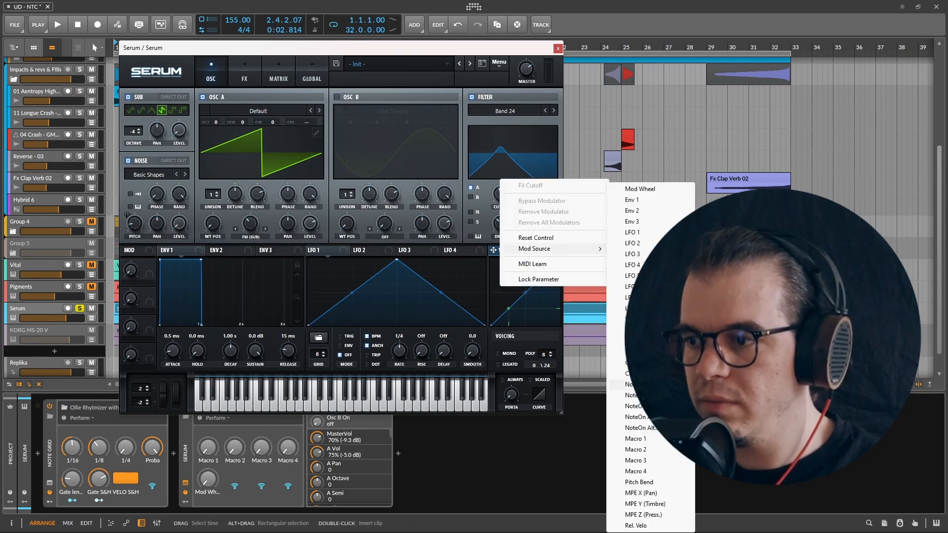
left_click(642, 385)
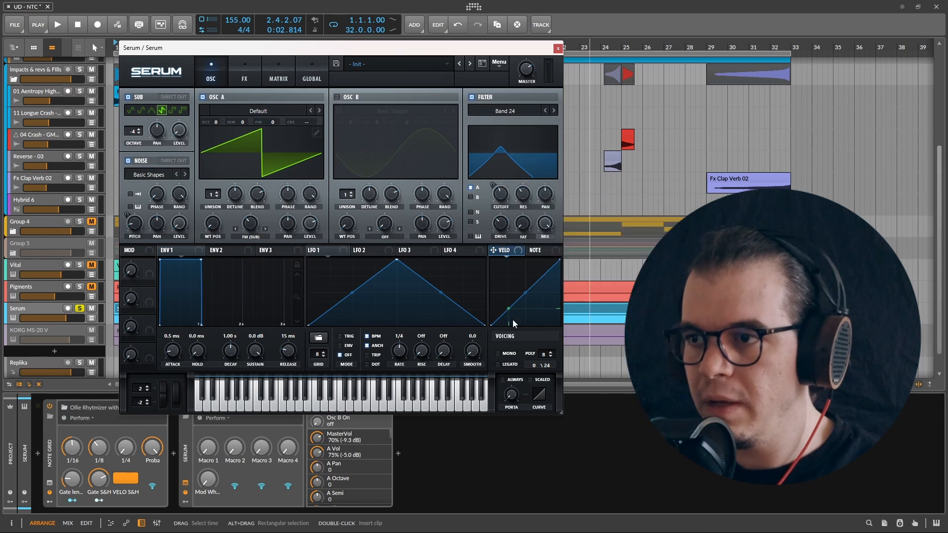
Step: Set the modulation amounts to 12 for NoteOn Rand1 on Noise Pitch and 38 for Noise OSC on Fil Cutoff
left_click(288, 70)
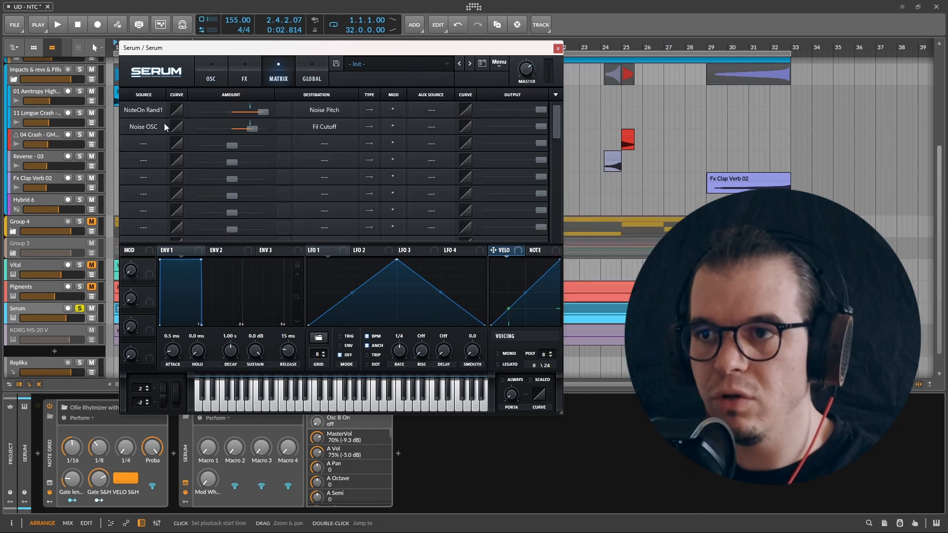
left_click_drag(262, 112, 233, 113)
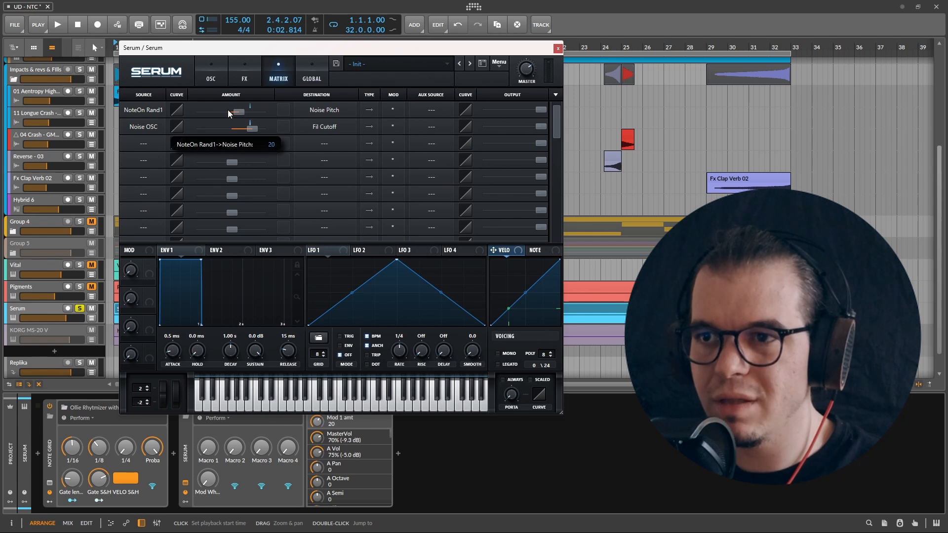
left_click_drag(224, 110, 223, 110)
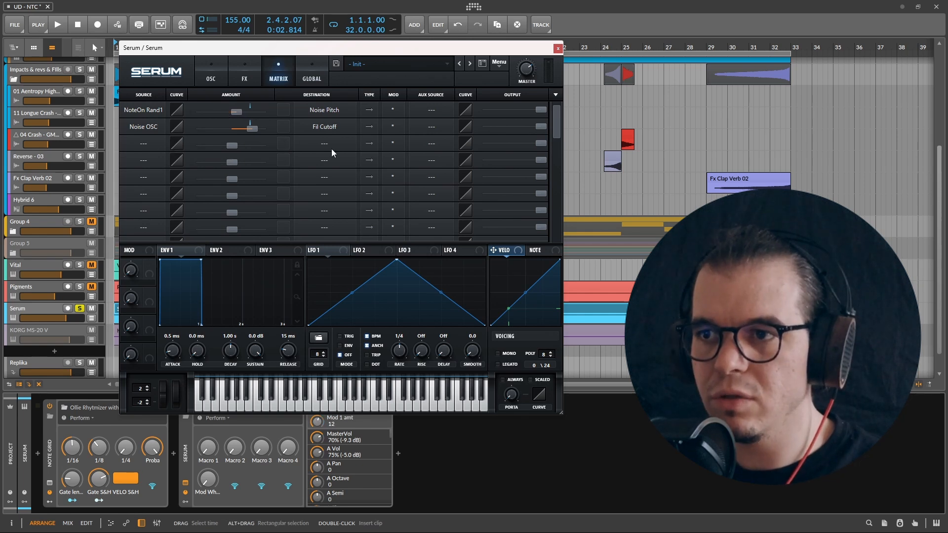
left_click_drag(252, 128, 245, 129)
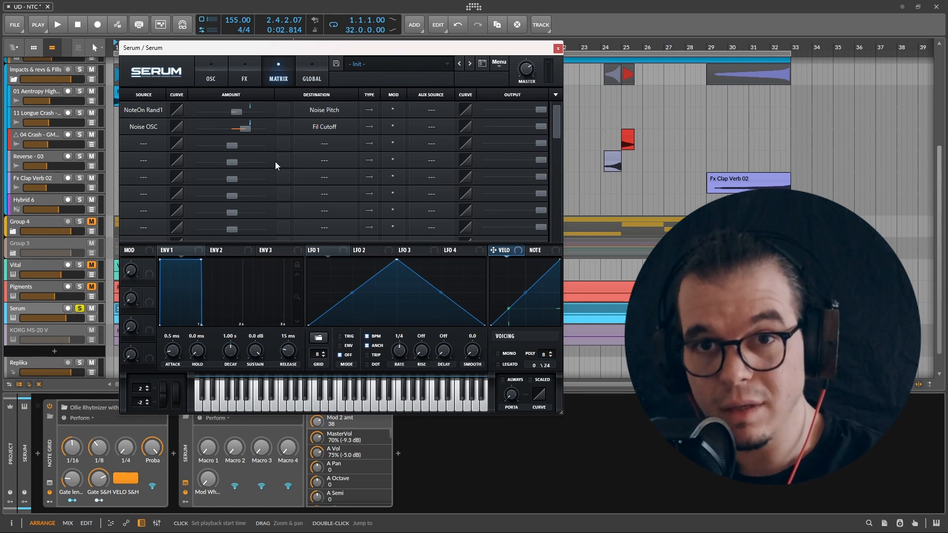
Step: Play the pattern to audition the noise-modulated filter, with the noise pitch set to 13%
left_click(211, 74)
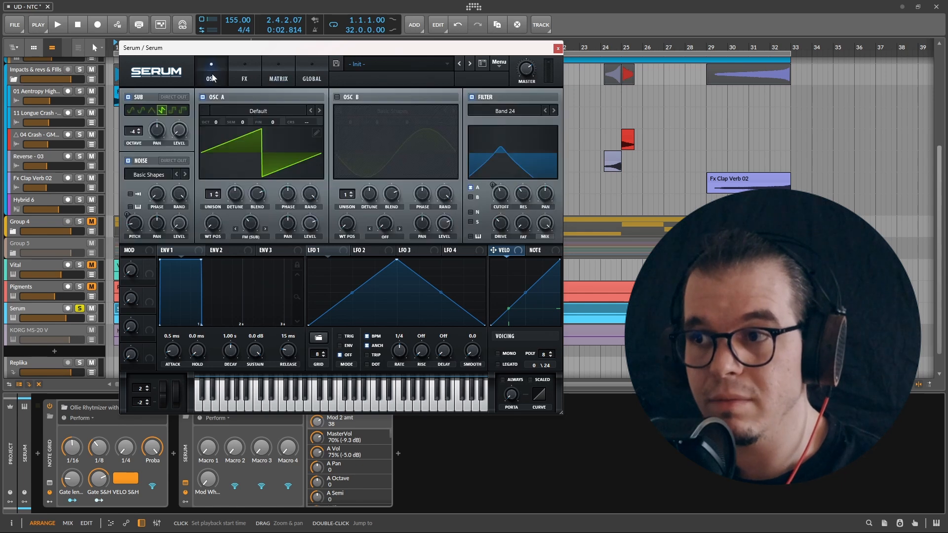
key("space")
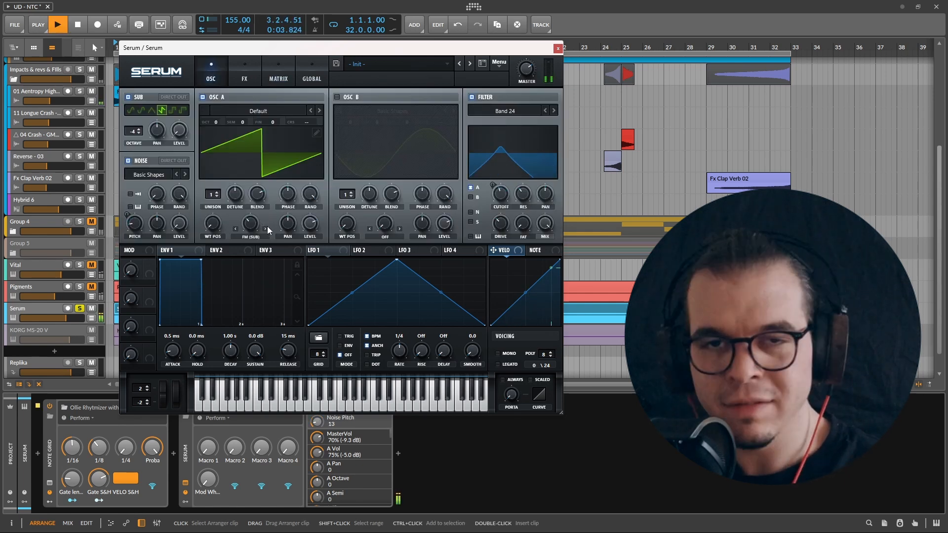
key("space")
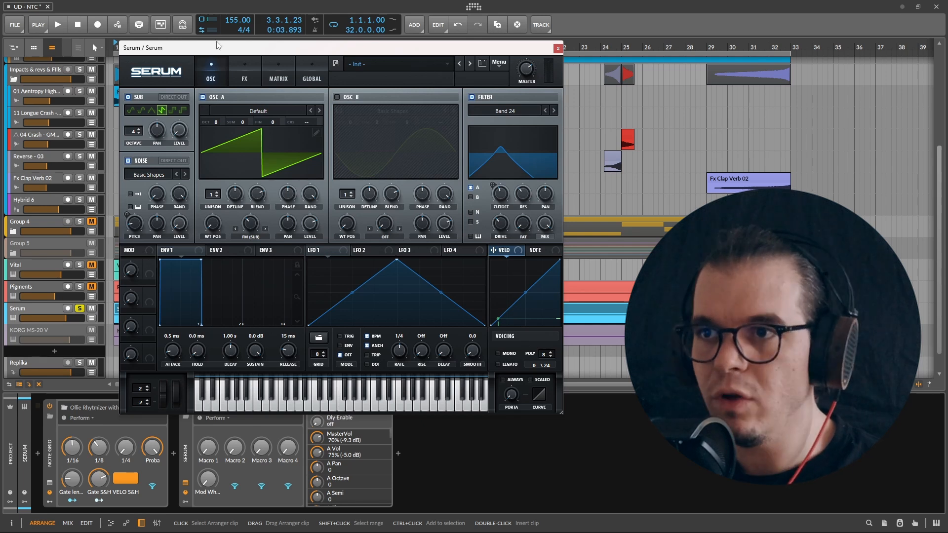
Step: Enable Serum's Delay effect and toggle the link between its left and right times
left_click(243, 78)
left_click(131, 173)
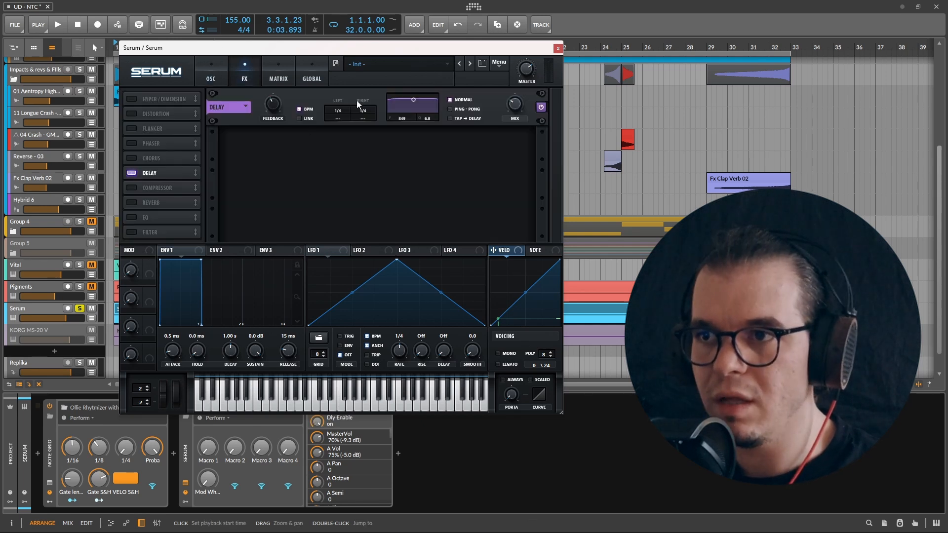
left_click(311, 119)
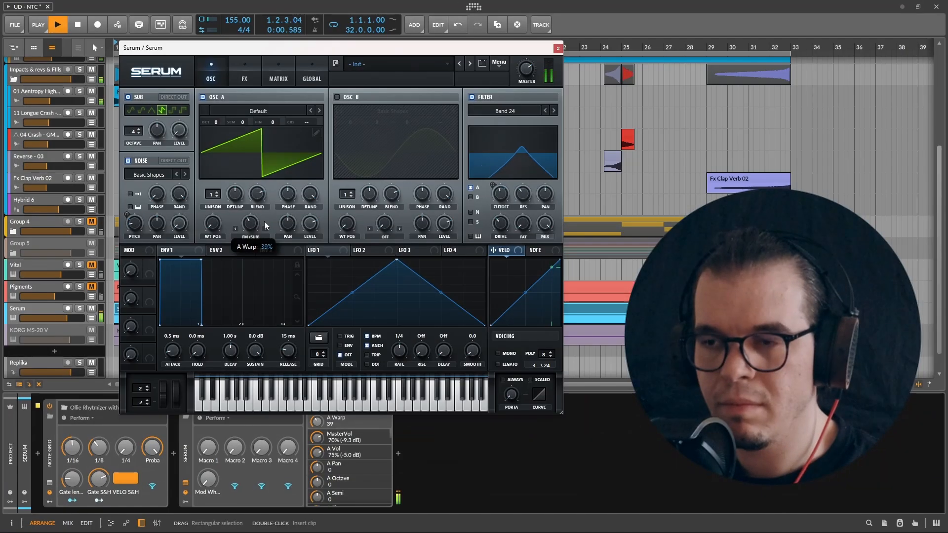
Step: Set oscillator A's FM amount to 22% and modulate it with LFO 1 at a one-bar rate, auditioning the pattern
left_click_drag(246, 227, 265, 227)
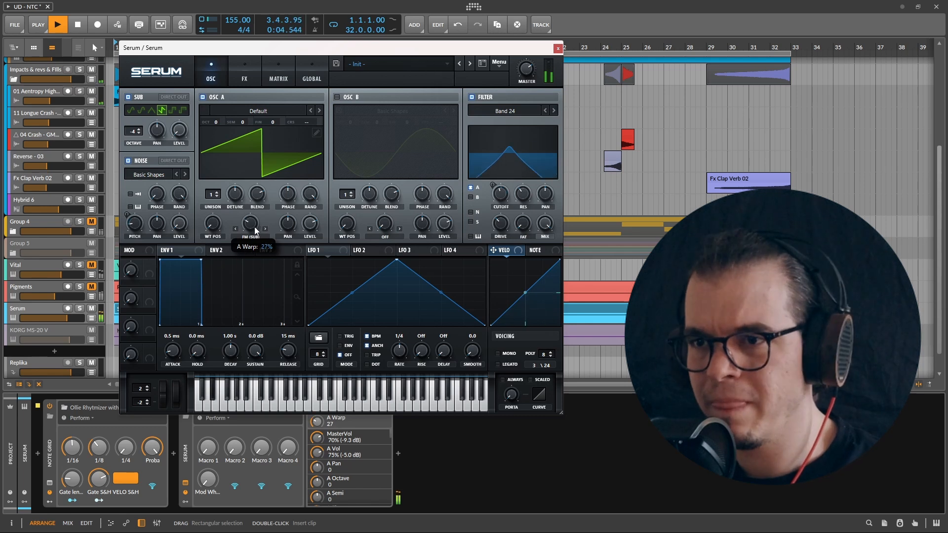
mouse_move(259, 232)
left_mouse_down()
mouse_move(270, 229)
mouse_move(249, 228)
left_mouse_up()
key("space")
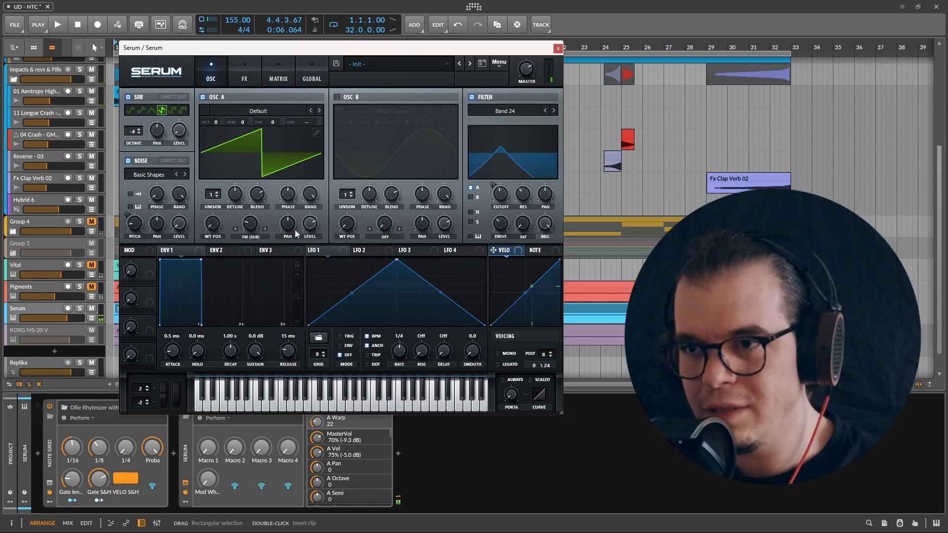
left_click_drag(340, 251, 239, 217)
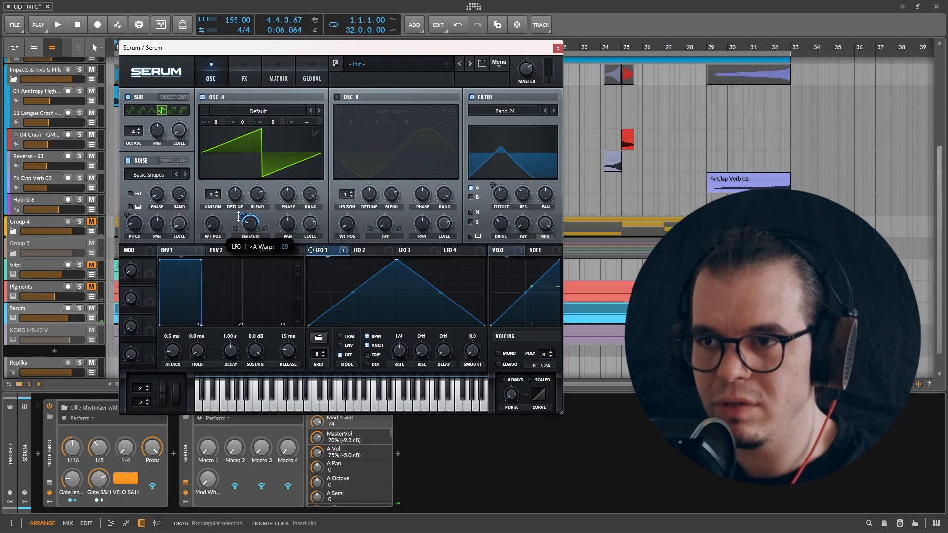
key("space")
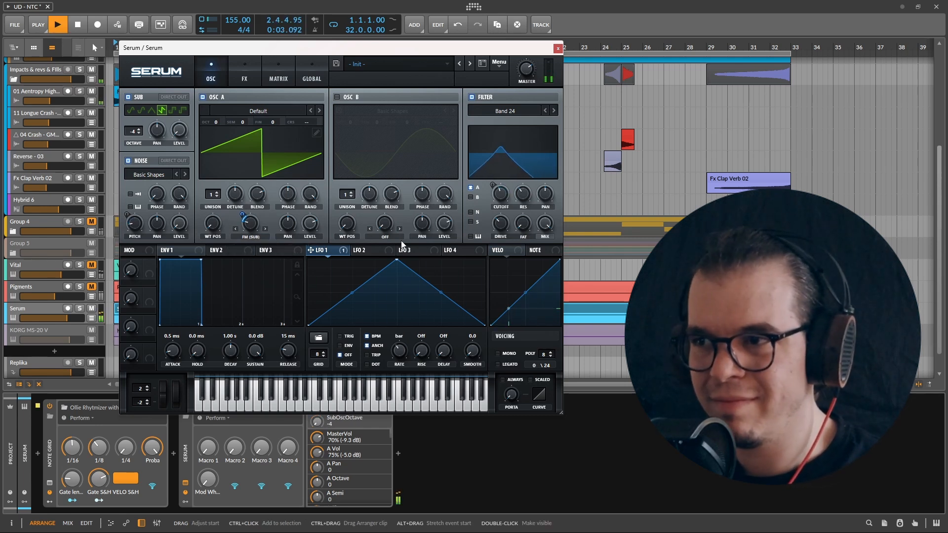
Step: Vary the noise pitch during playback and settle it at 15%
left_click_drag(131, 227, 137, 230)
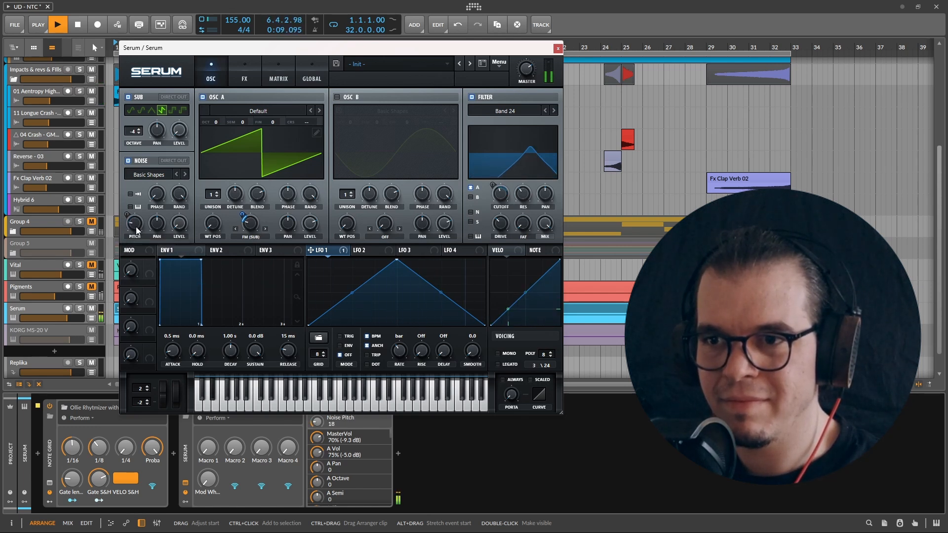
left_click_drag(142, 228, 138, 227)
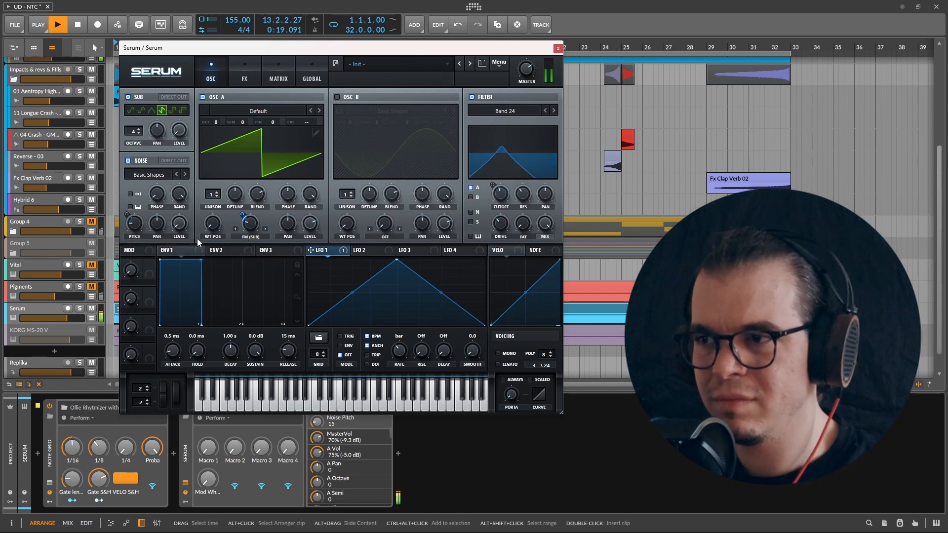
mouse_move(139, 232)
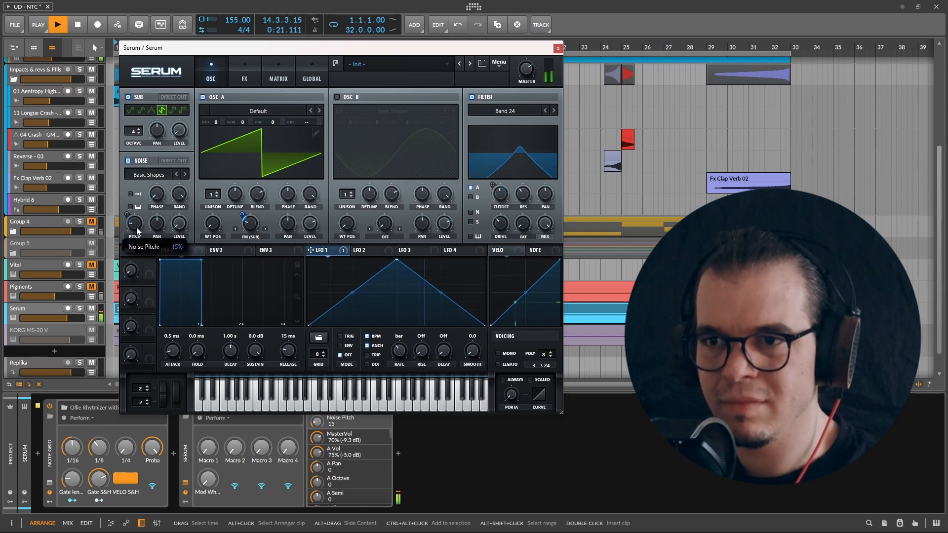